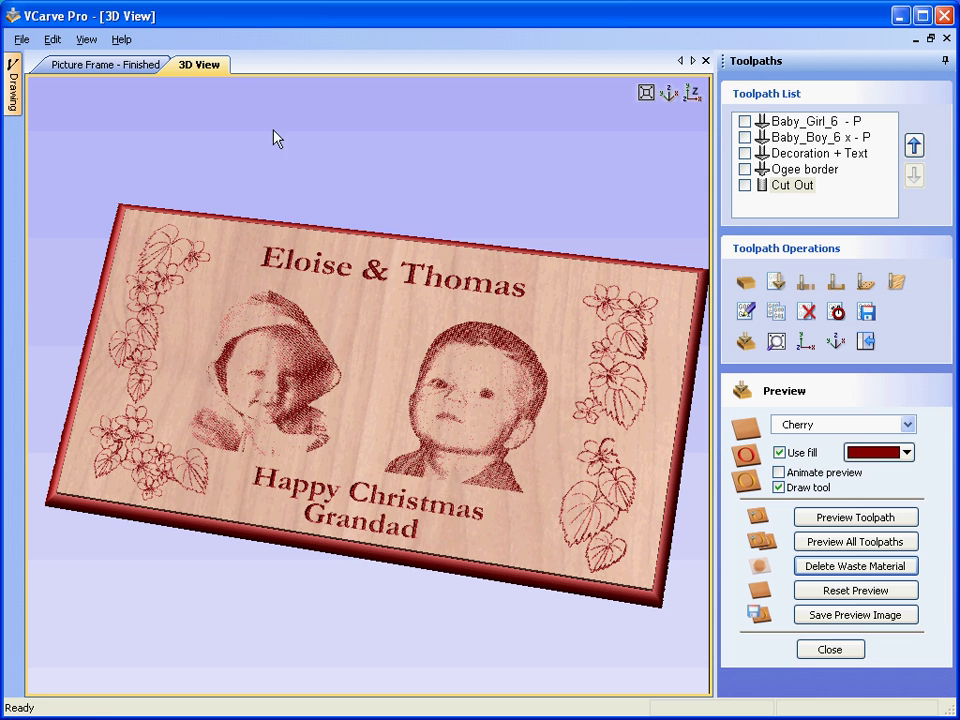
Step: Close the Picture Frame - Finished project from the File menu
click(21, 40)
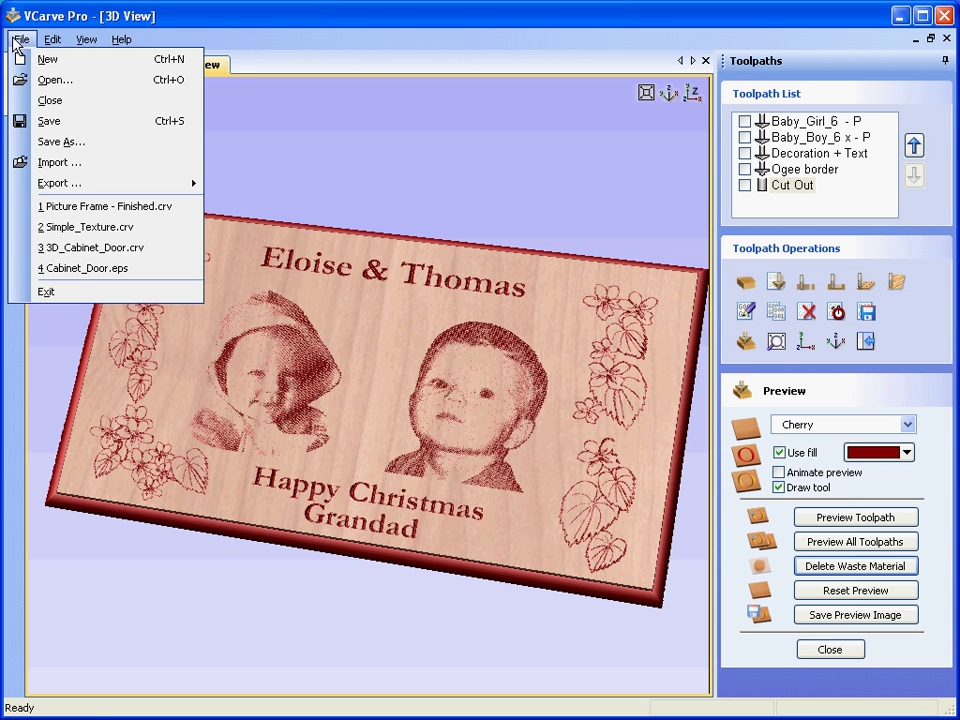
click(49, 99)
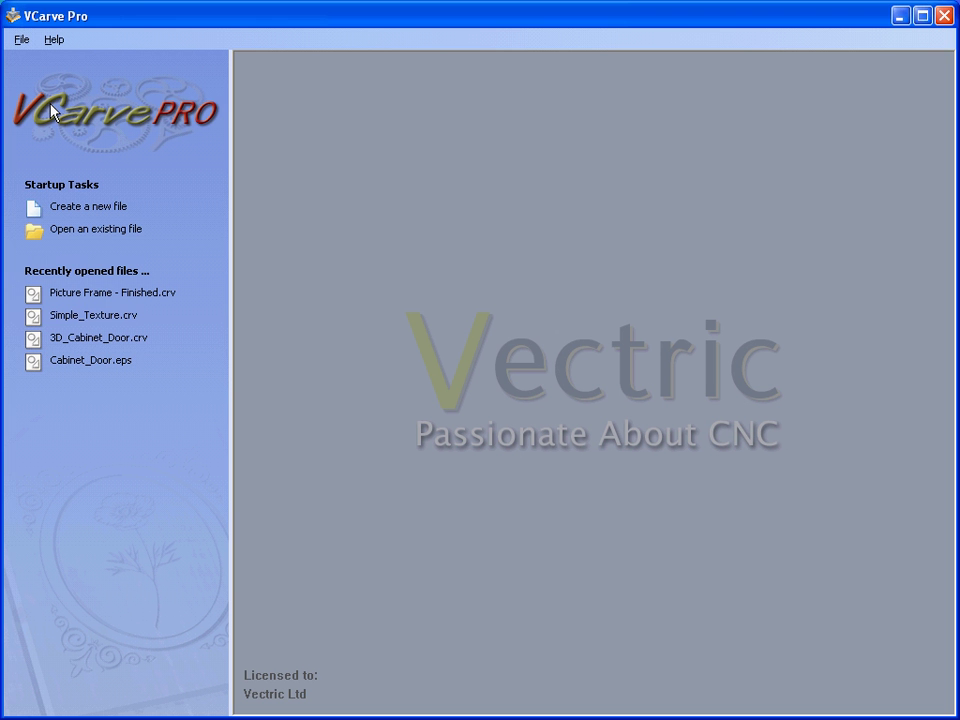
Step: Open Picture Frame.crv from the startup screen's existing-file option
click(103, 231)
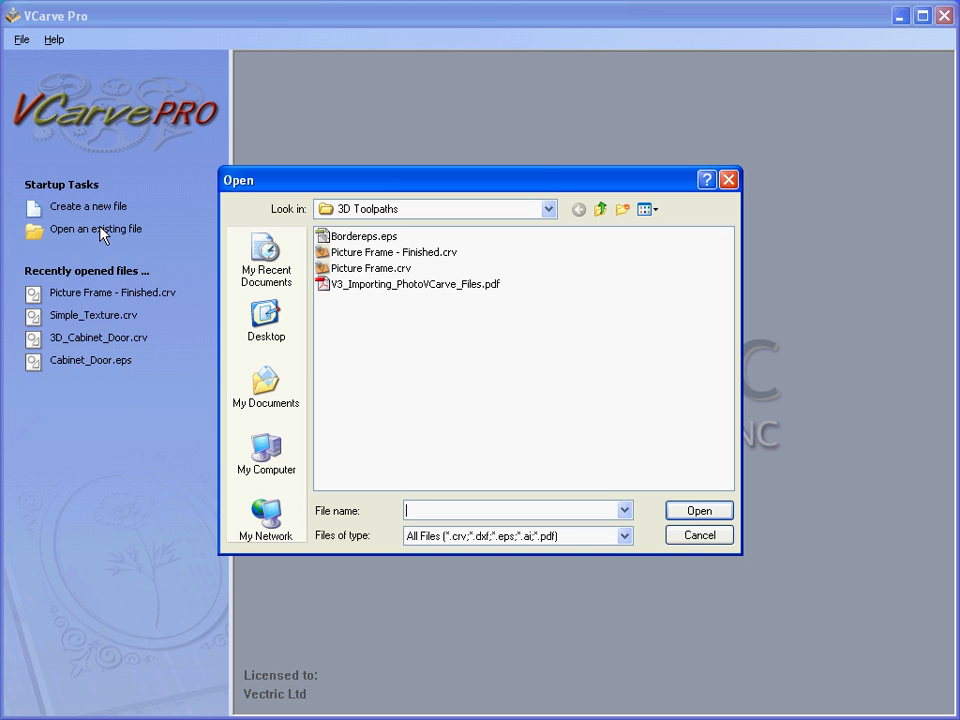
double_click(357, 272)
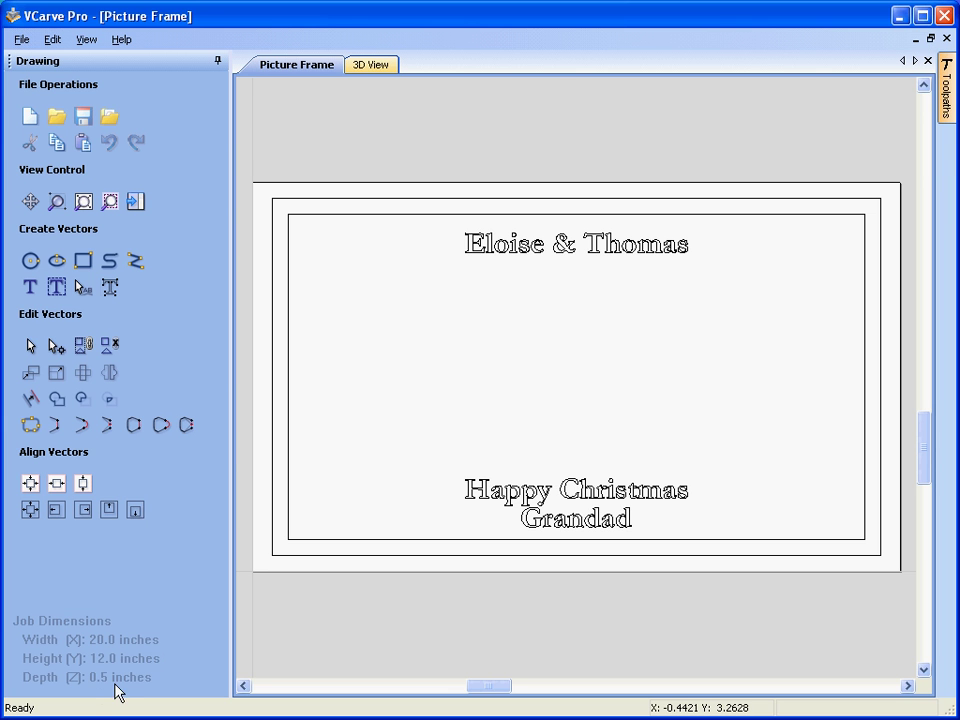
Step: Change the Eloise & Thomas heading's text height to 0.6 inches
click(507, 252)
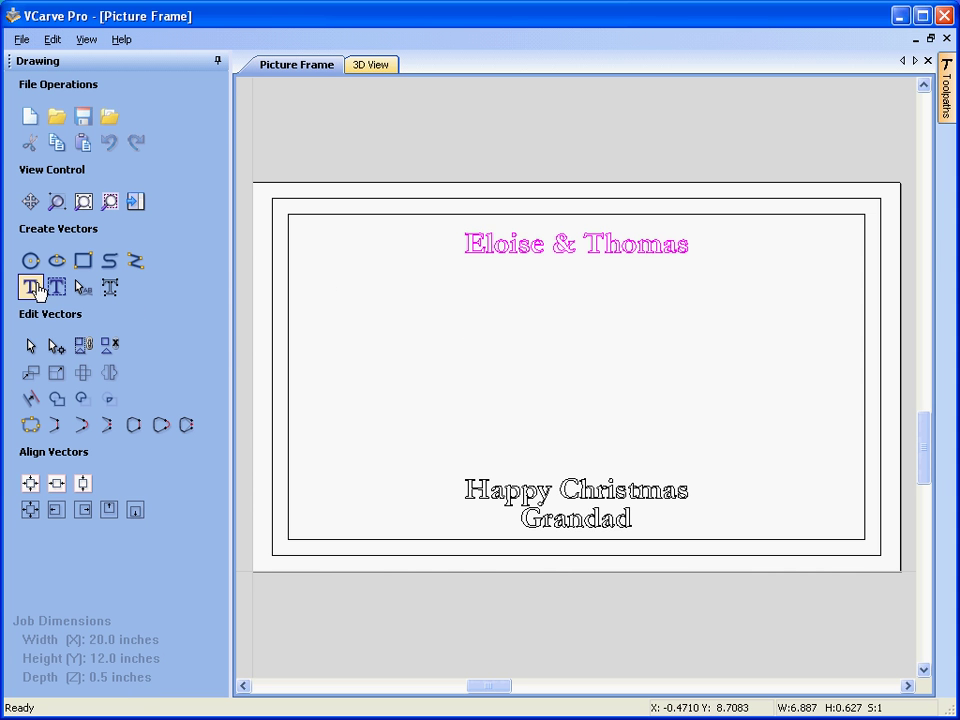
click(31, 287)
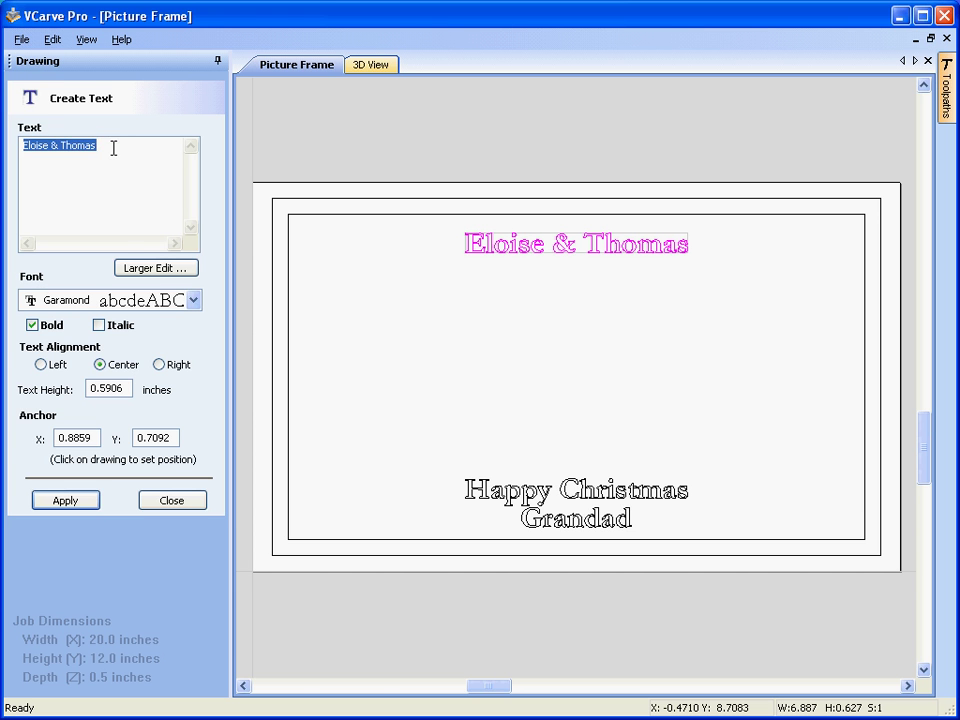
click(113, 145)
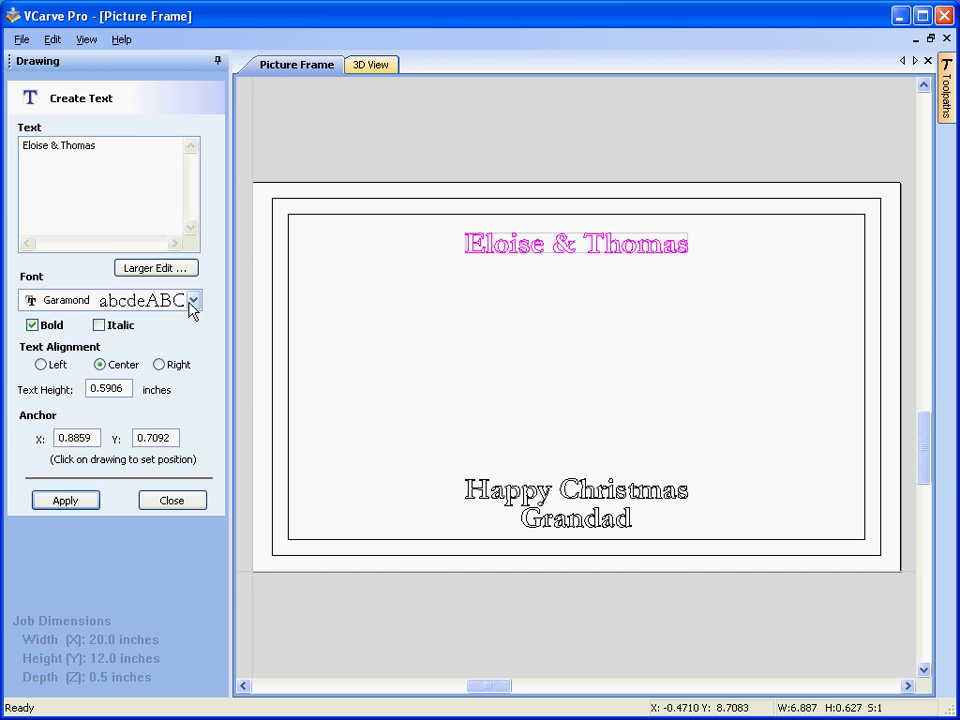
click(130, 384)
key(BackSpace)
key(BackSpace)
key(BackSpace)
key(BackSpace)
text(6)
click(85, 501)
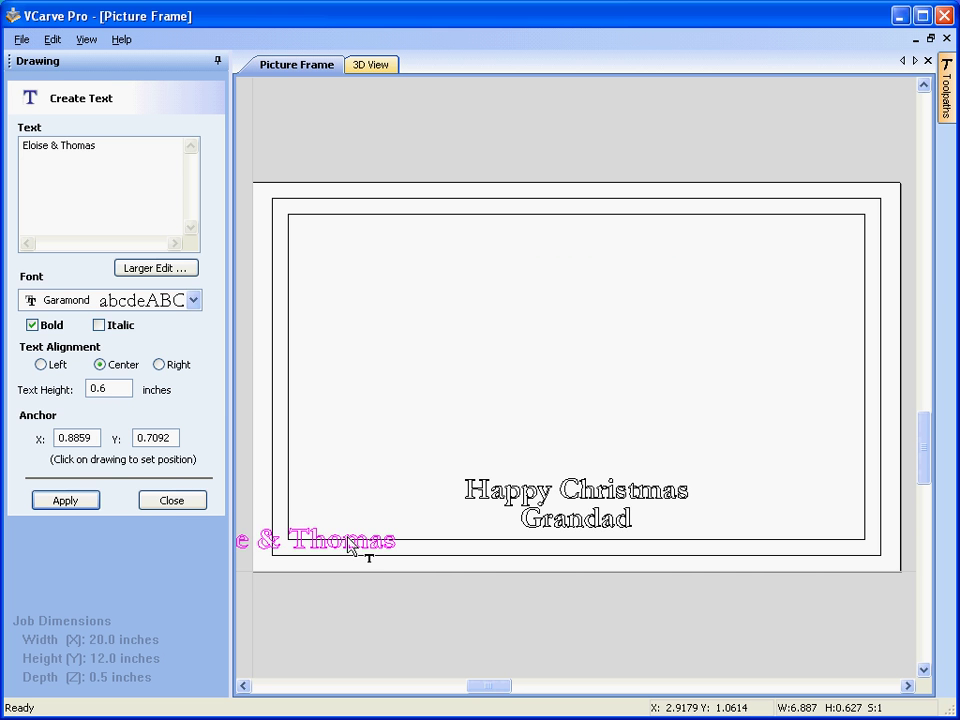
click(172, 500)
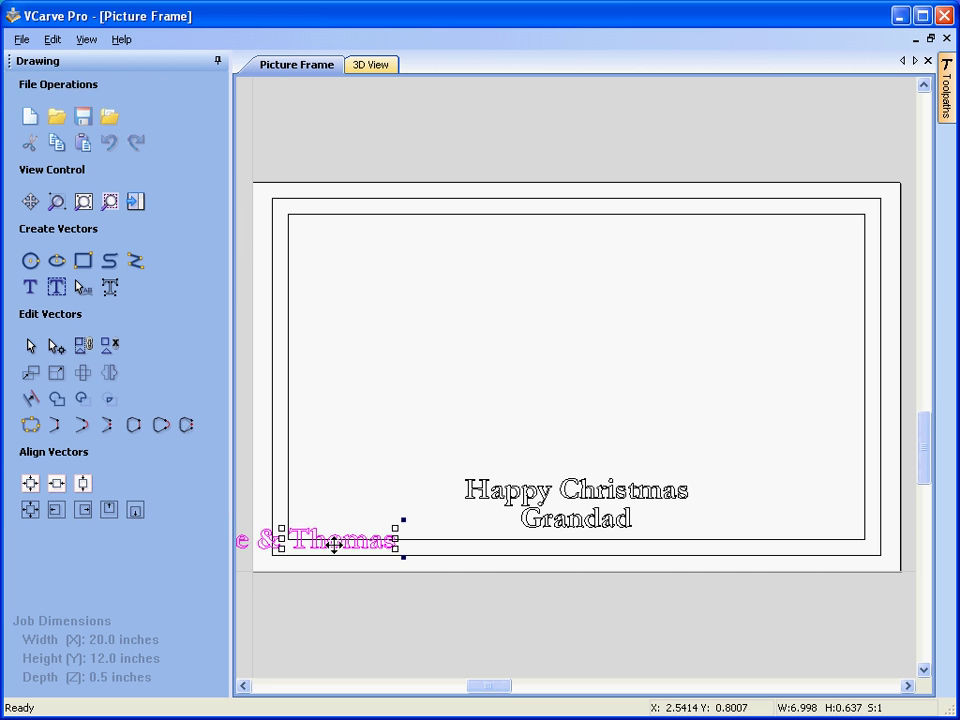
Step: Drag the resized heading back to the top centre of the frame and deselect it
drag(338, 544, 620, 259)
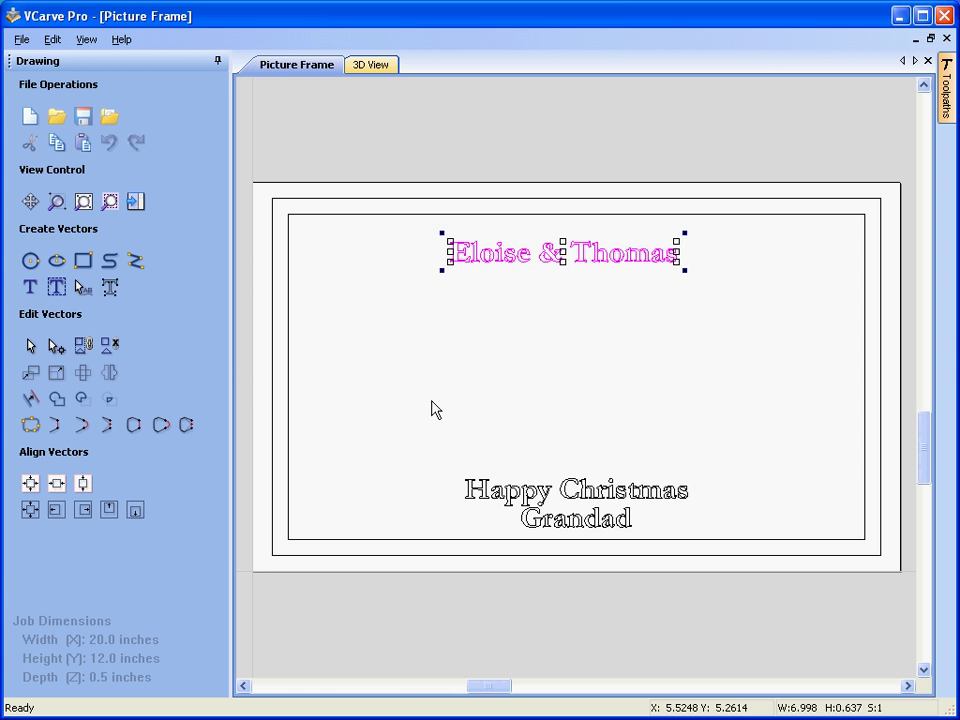
click(432, 408)
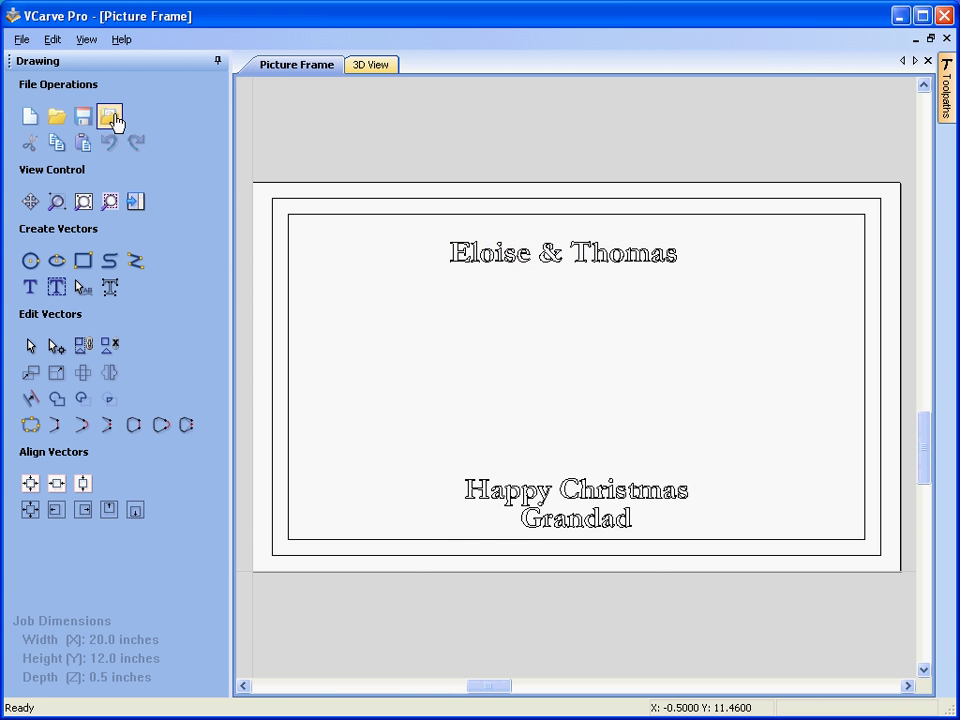
click(117, 120)
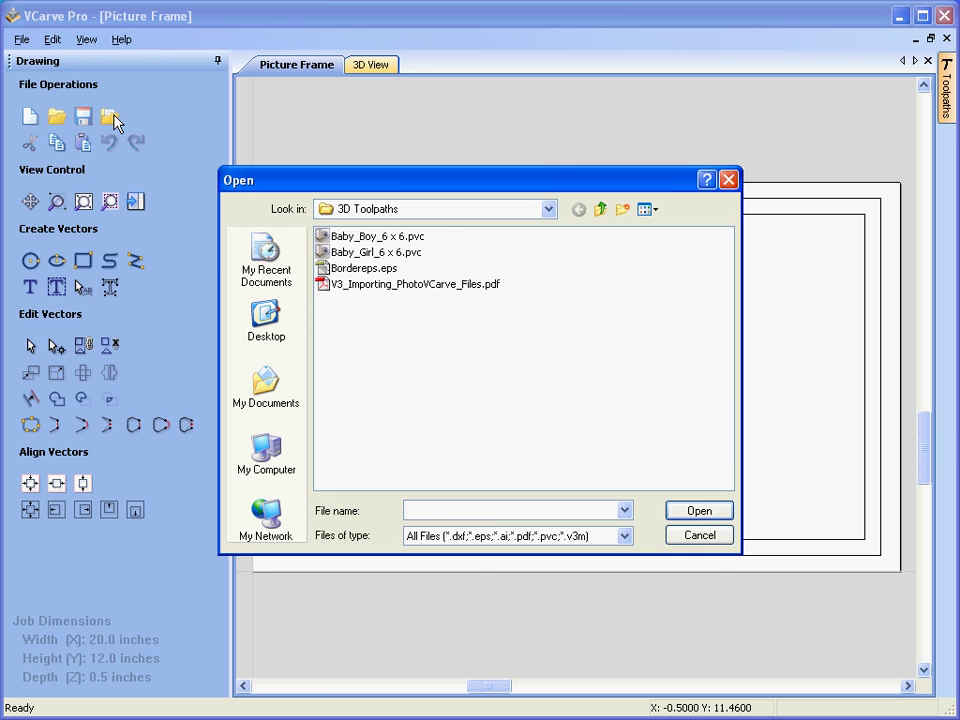
Step: Import the Baby_Girl_6 x 6.pvc photo into the drawing
click(383, 237)
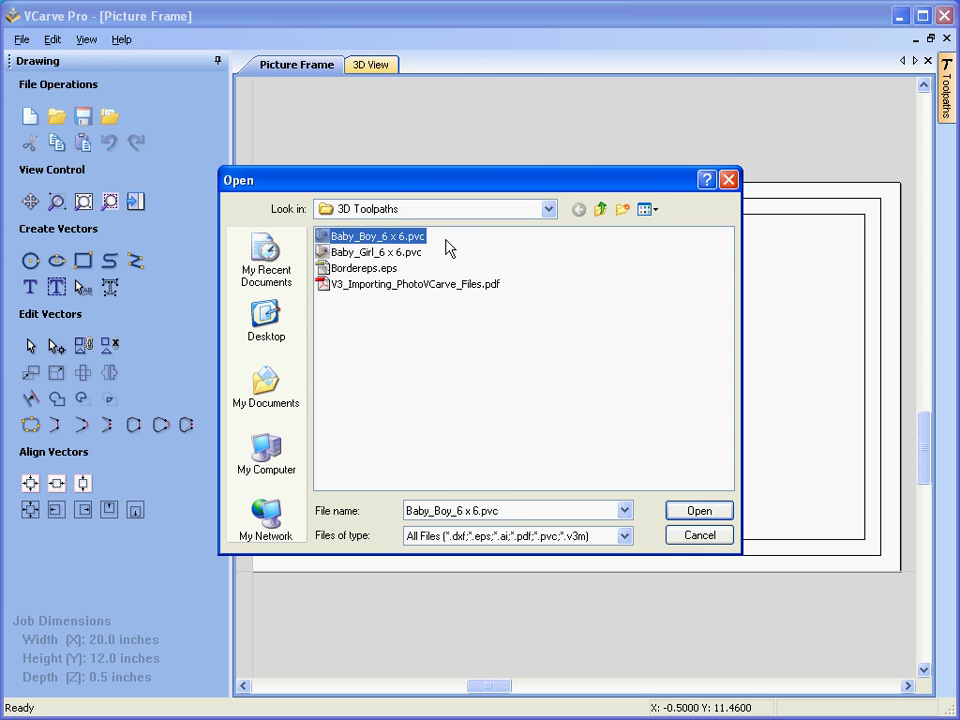
click(408, 254)
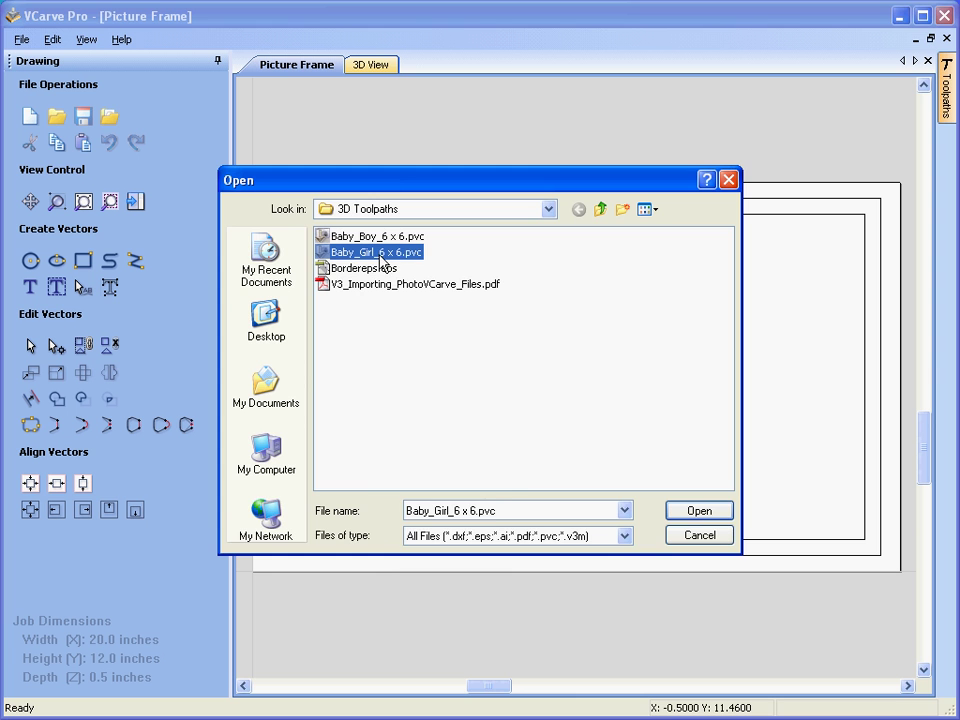
double_click(381, 255)
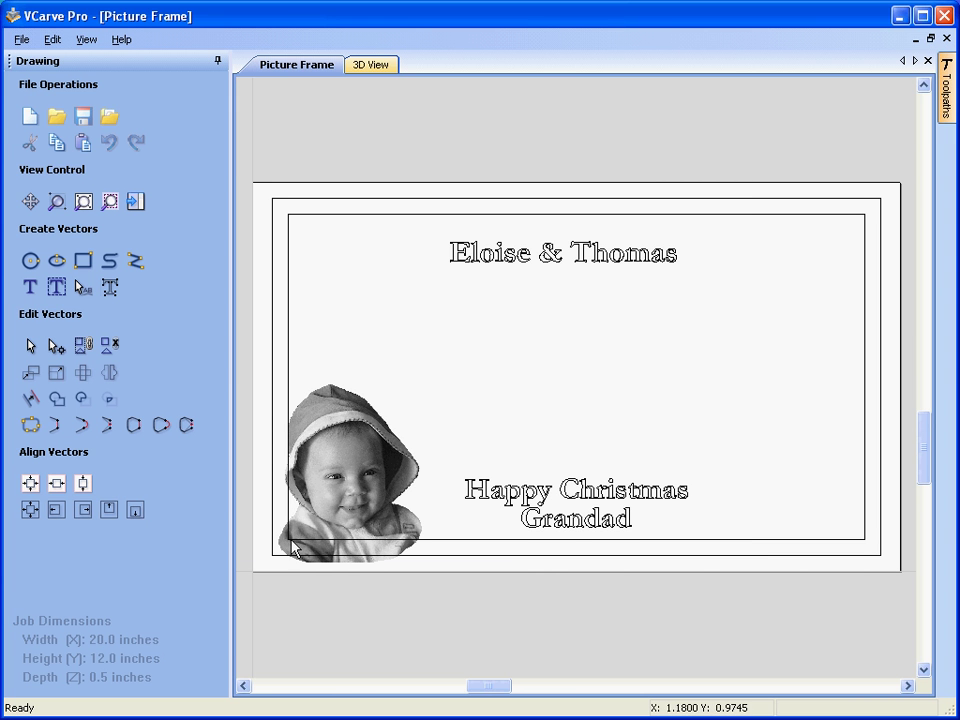
Step: Move the girl's photo to the plaque centre, between the names and the greeting
click(360, 479)
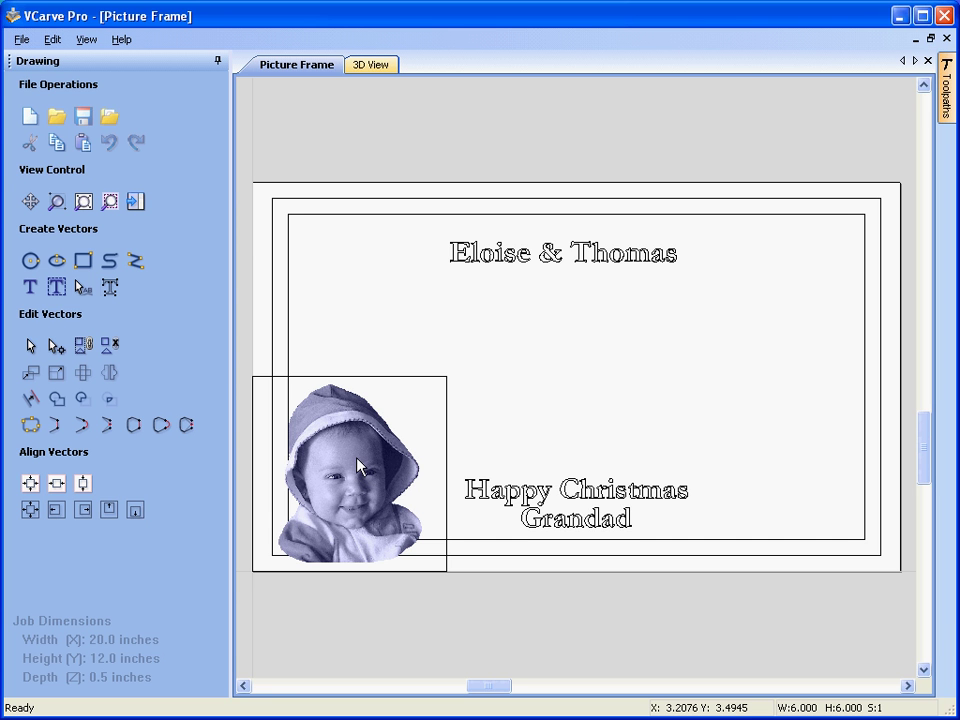
click(357, 462)
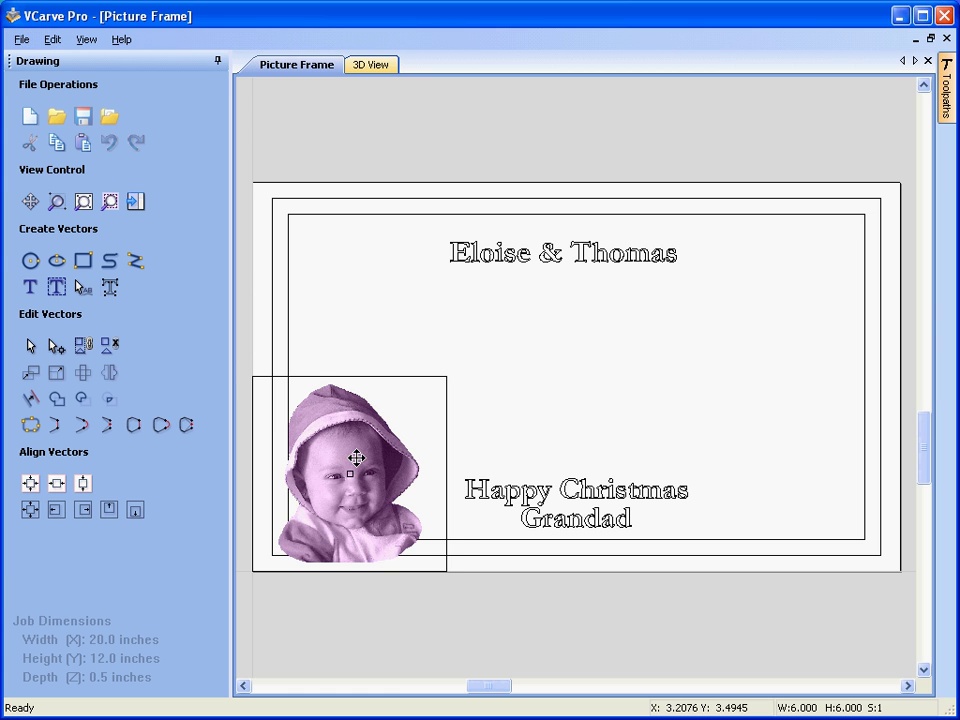
drag(357, 459, 504, 361)
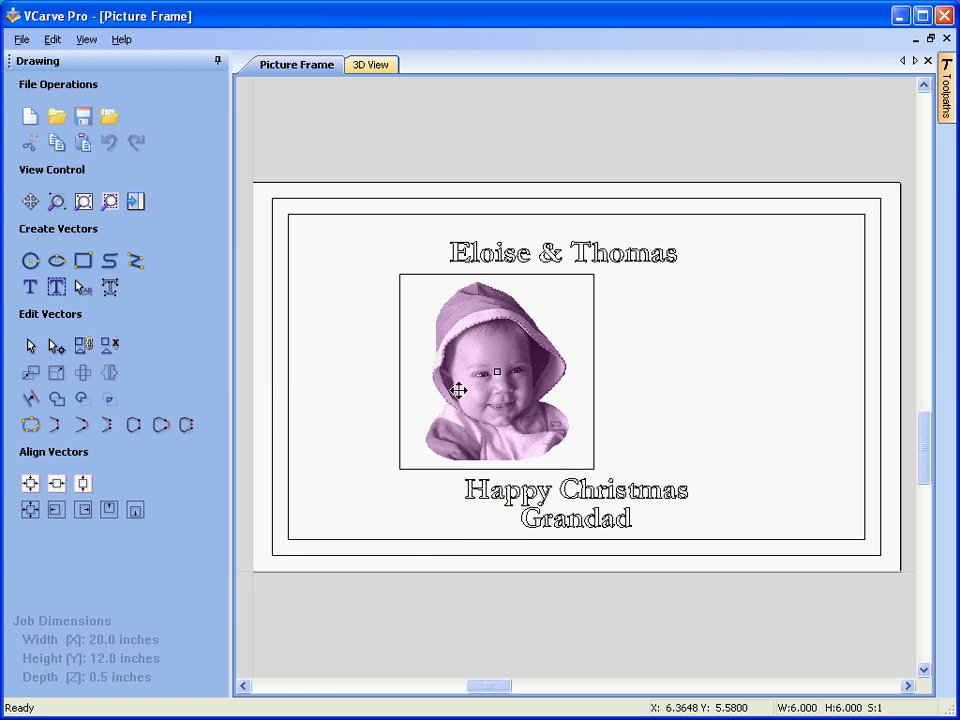
drag(521, 343, 527, 343)
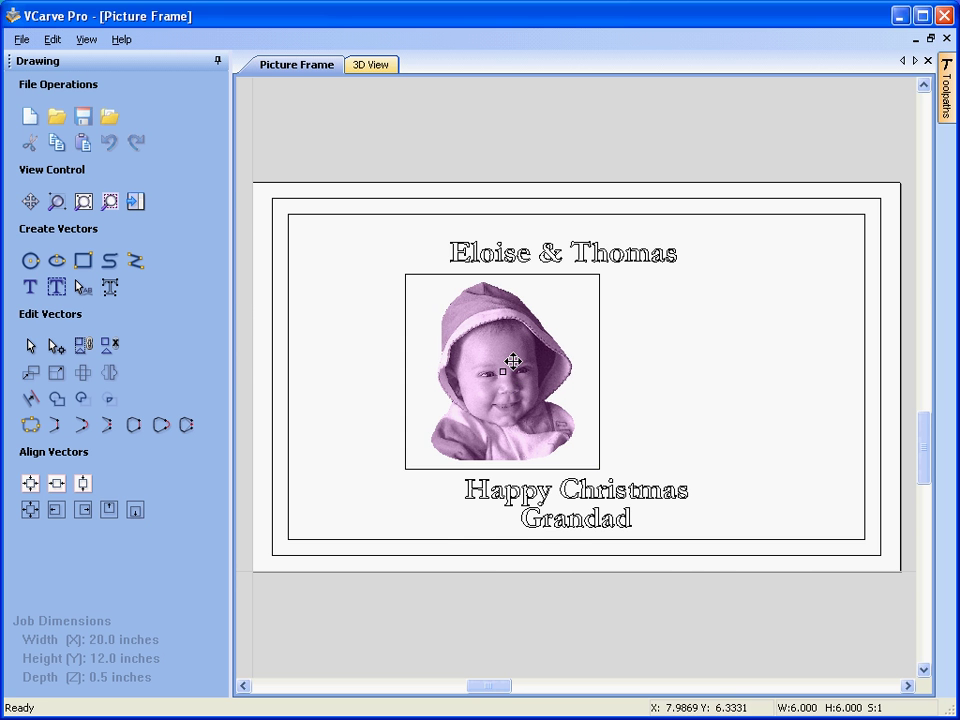
Step: Import Baby_Boy_6 x 6.pvc and drag it to the right of the girl's photo
click(109, 116)
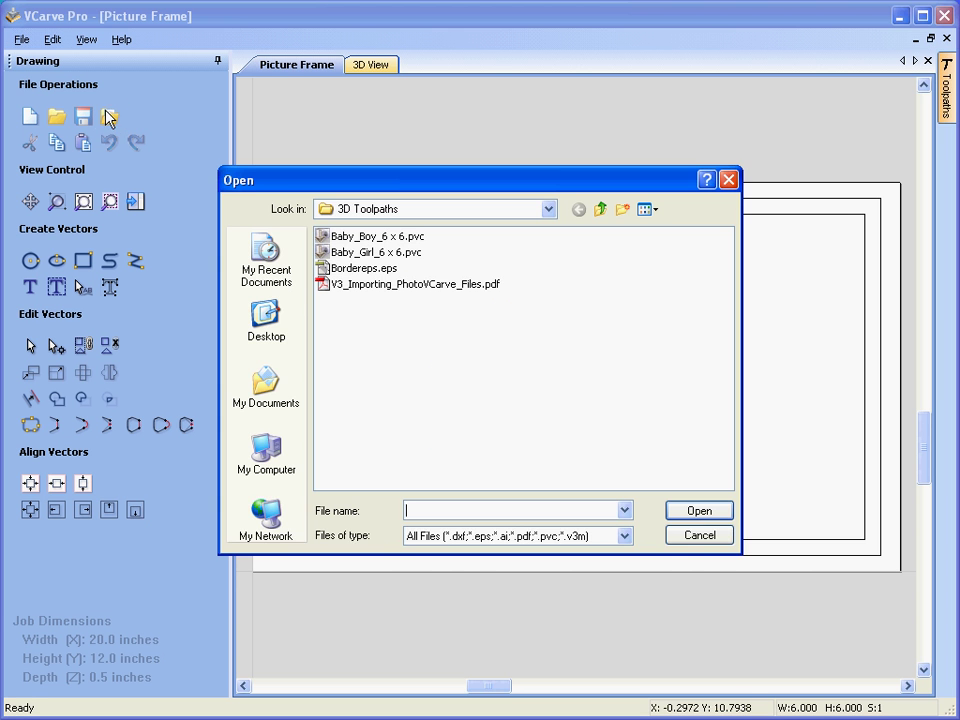
double_click(355, 238)
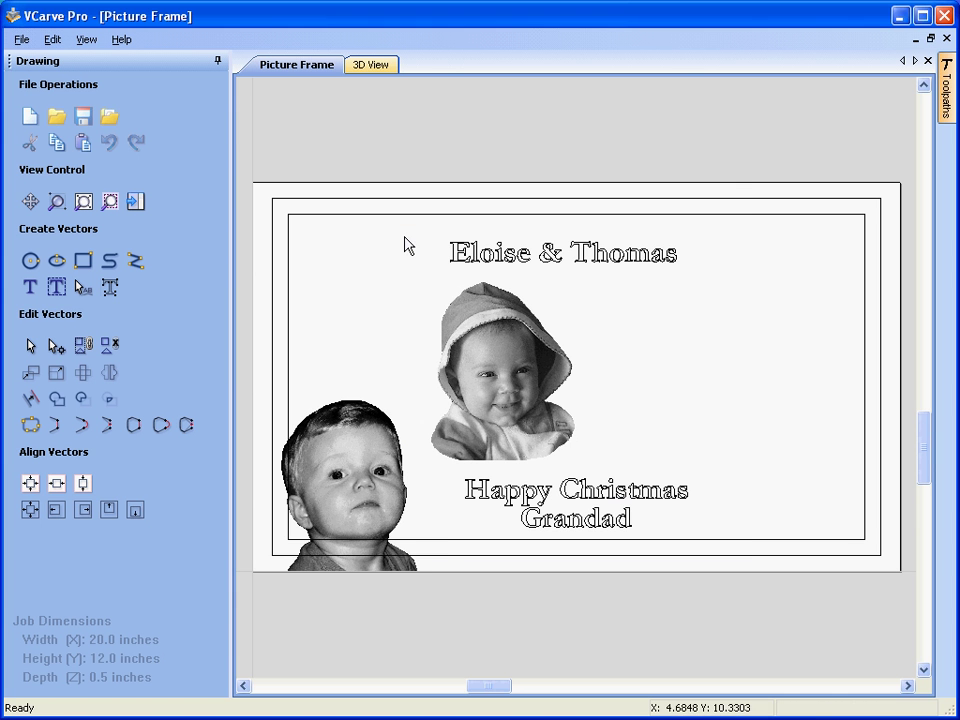
click(376, 447)
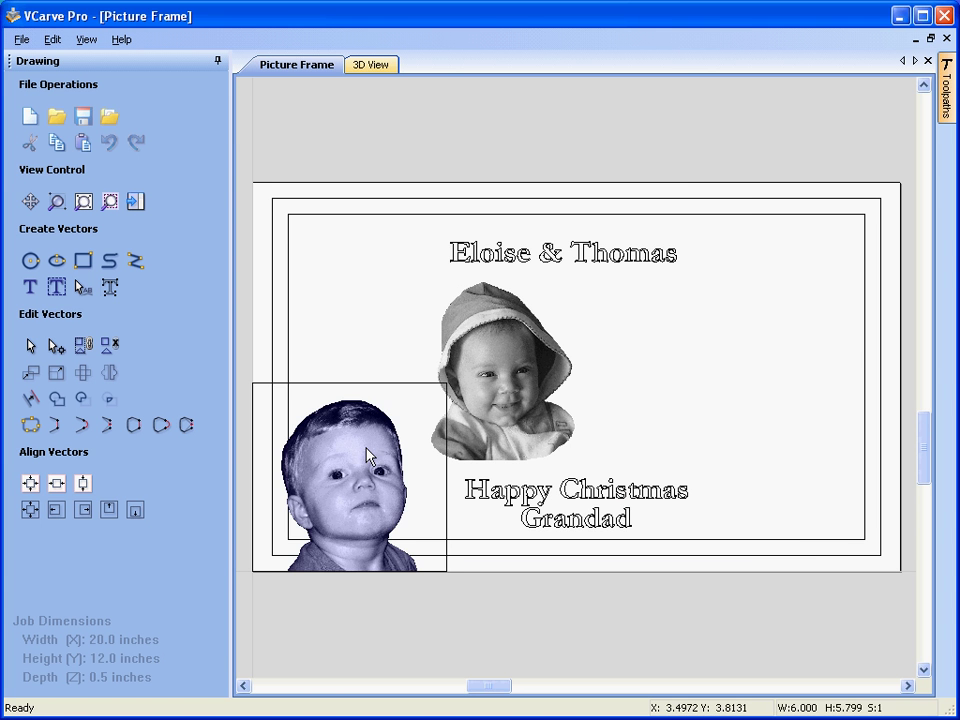
click(368, 452)
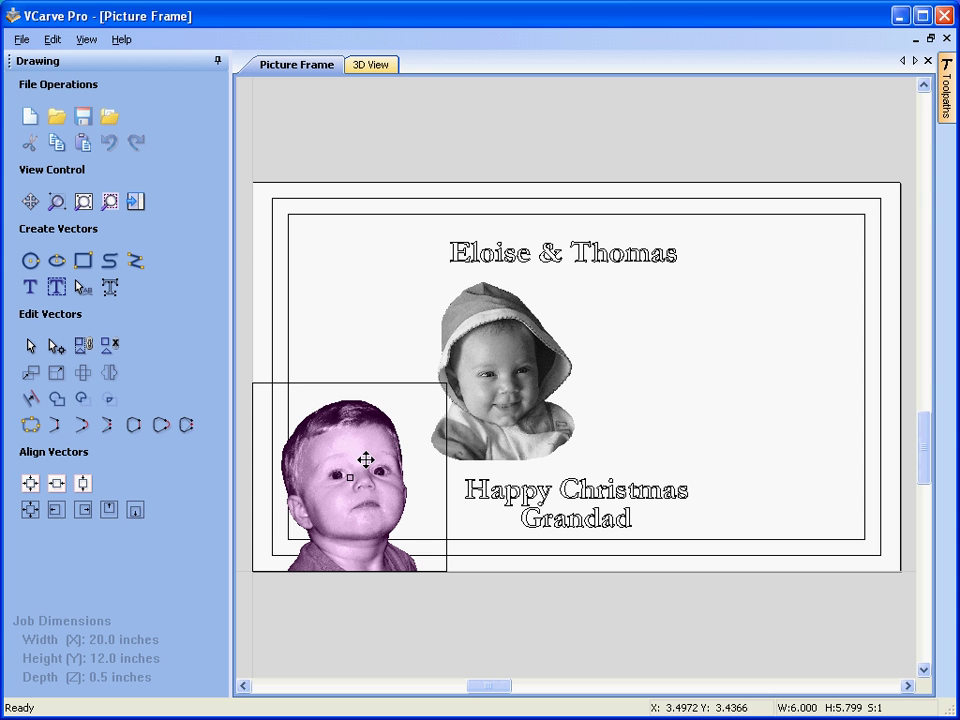
drag(366, 460, 693, 347)
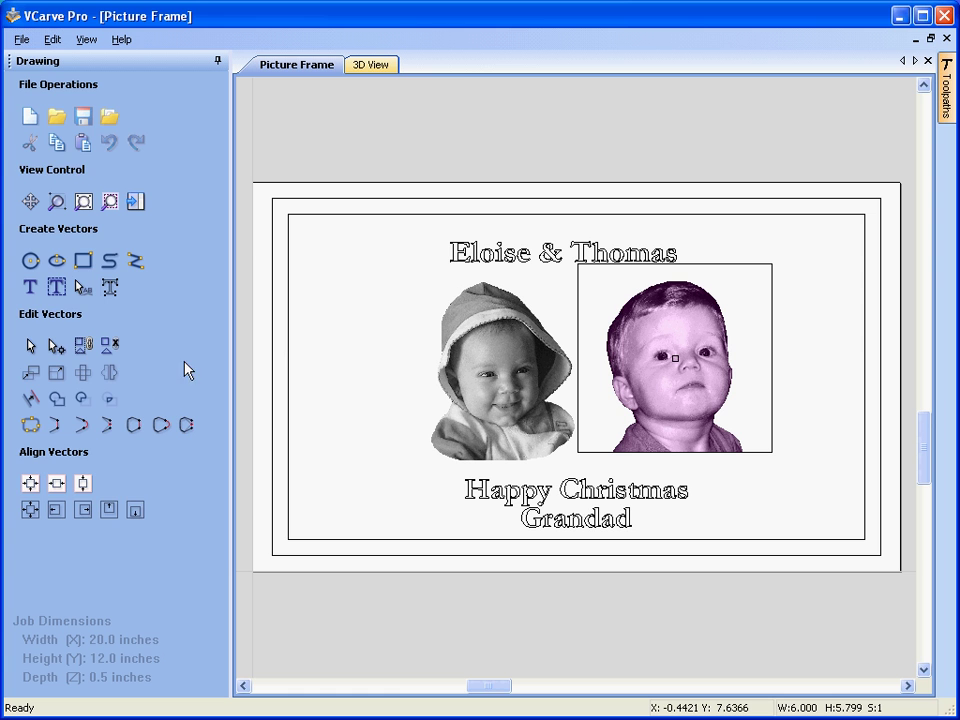
click(114, 373)
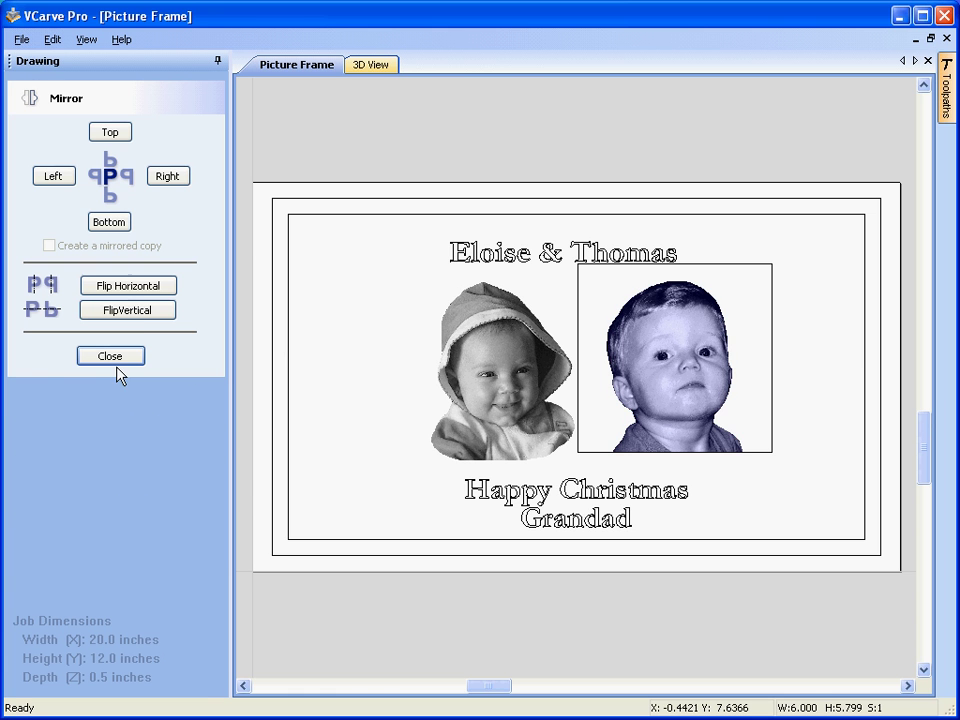
Step: Flip the boy's photo horizontally and nudge the girl's photo slightly left
click(139, 289)
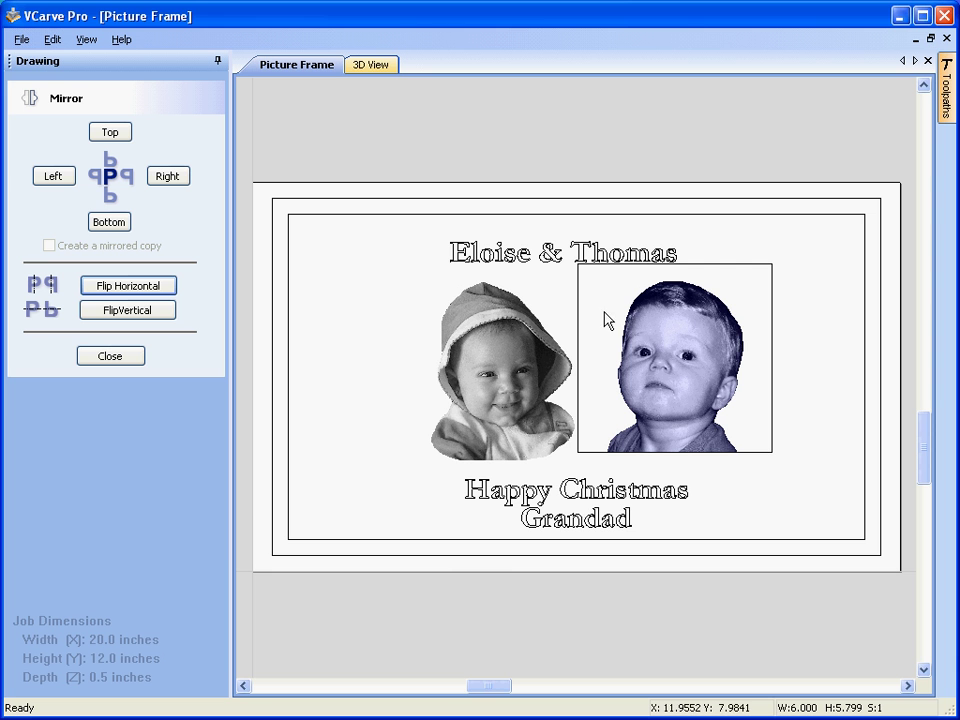
click(521, 342)
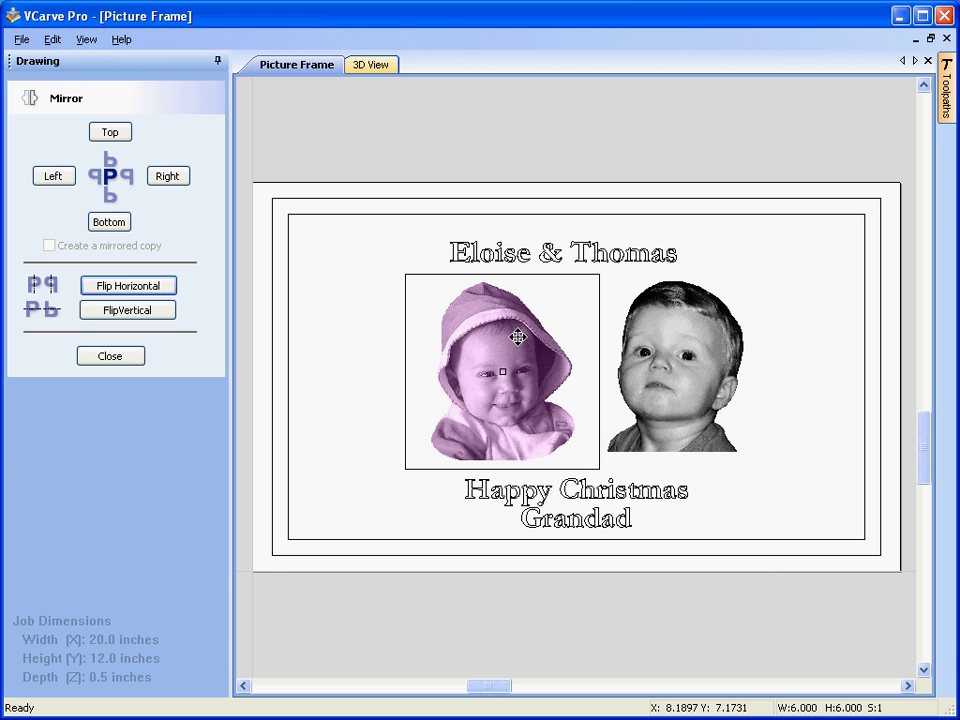
drag(514, 336, 498, 334)
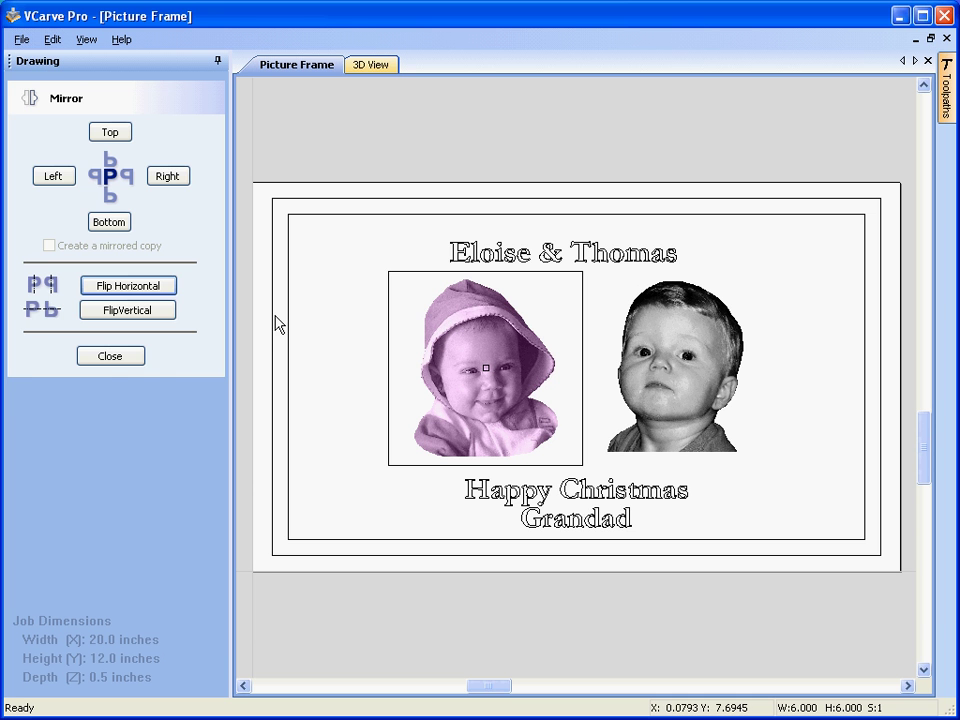
click(110, 356)
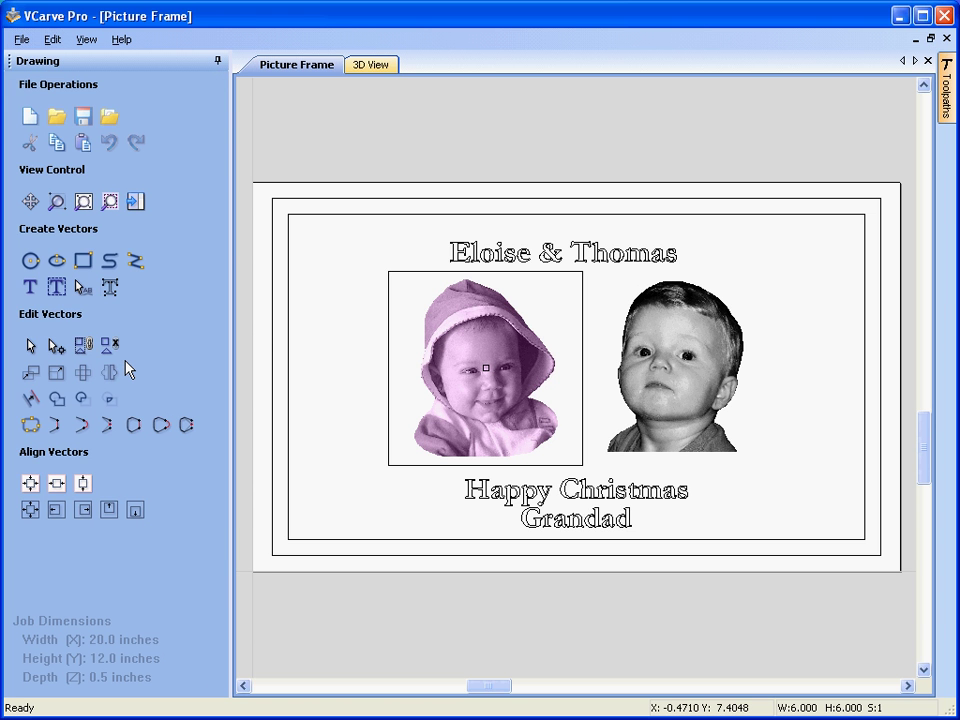
click(370, 70)
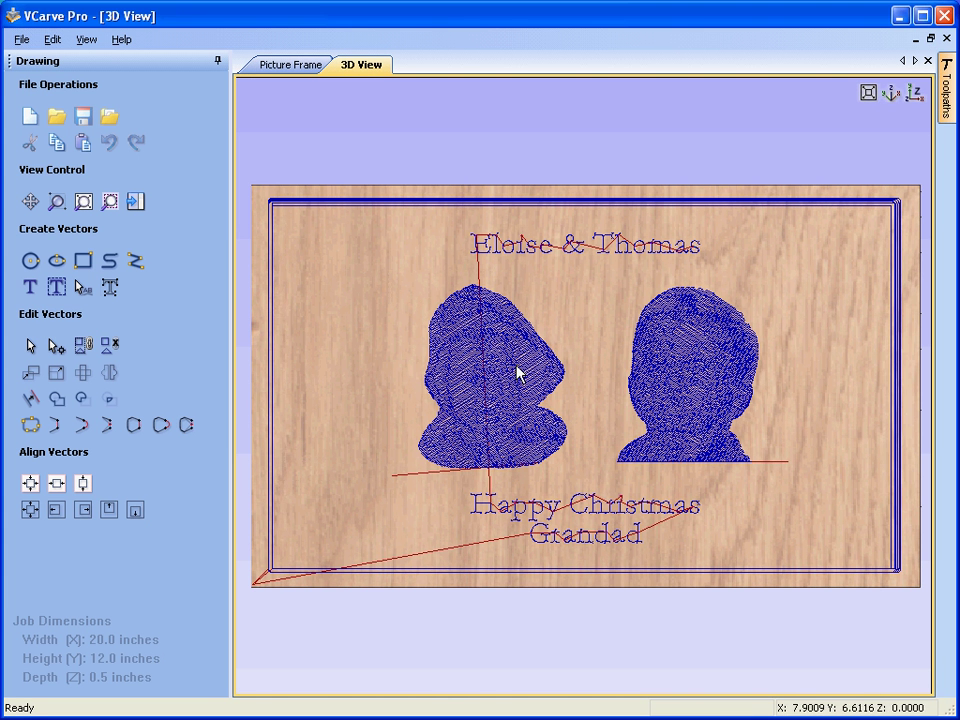
Step: Toggle the Baby_Girl_6 and Baby_Boy_6 toolpaths off and back on in the 3D view
click(136, 204)
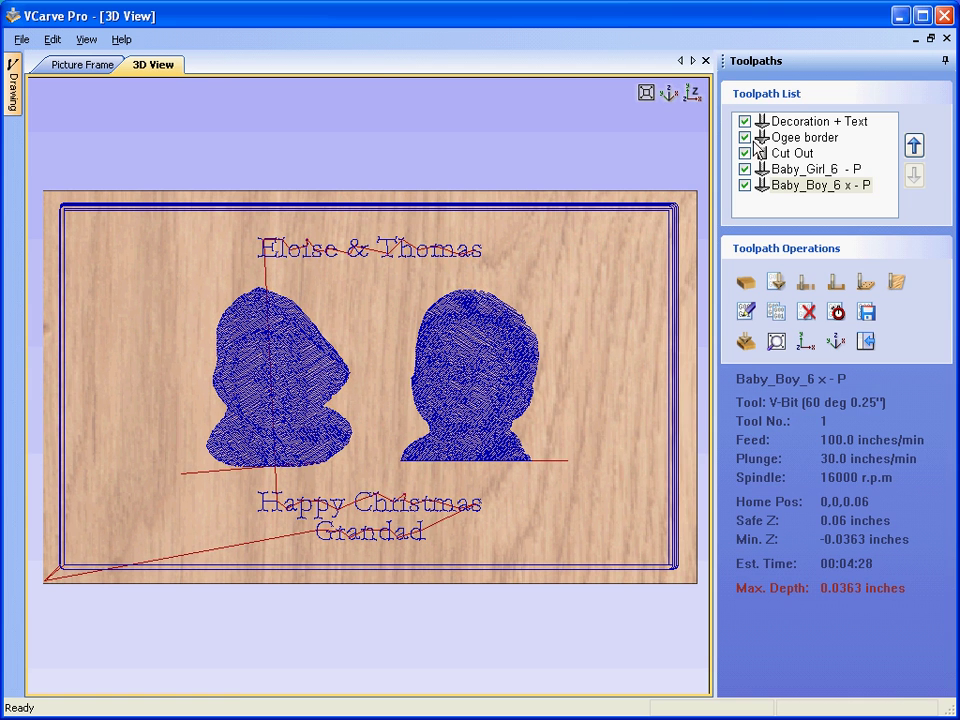
click(815, 172)
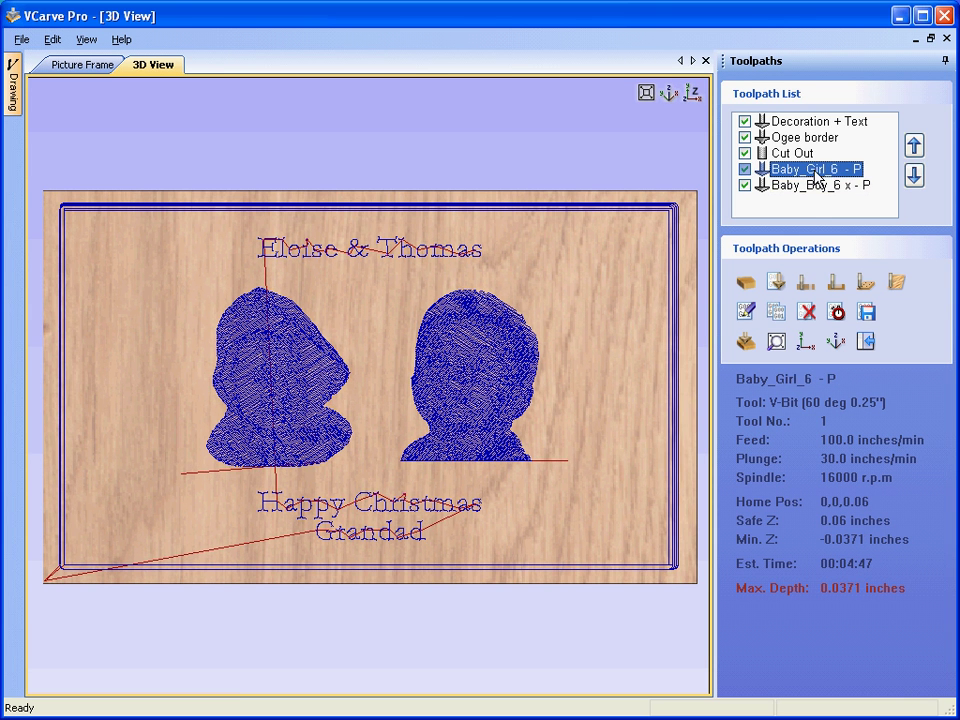
click(816, 187)
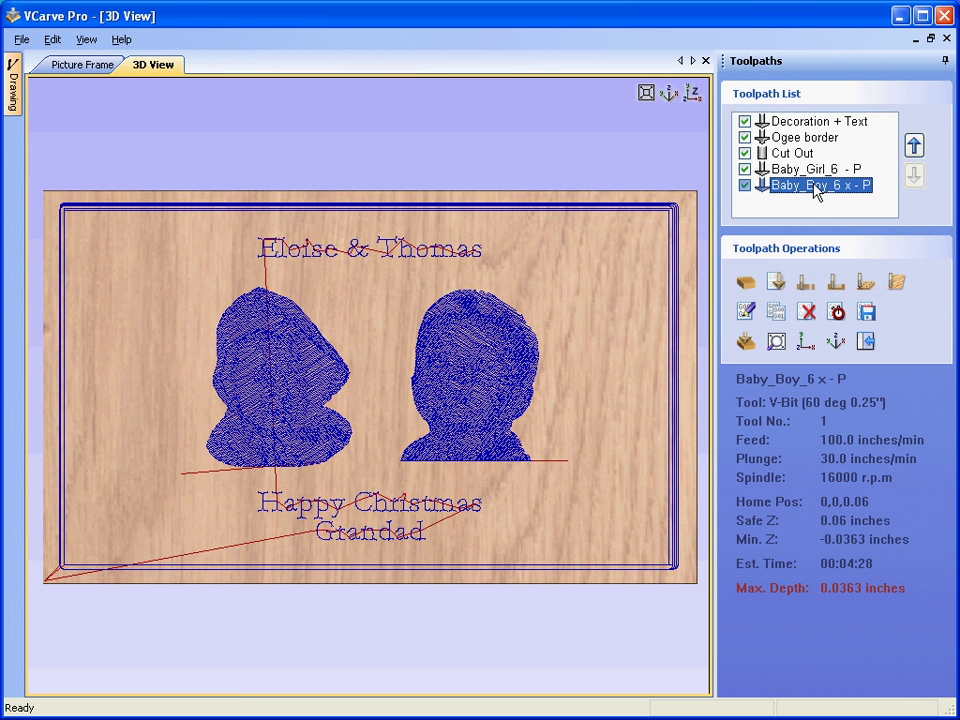
click(744, 185)
click(744, 169)
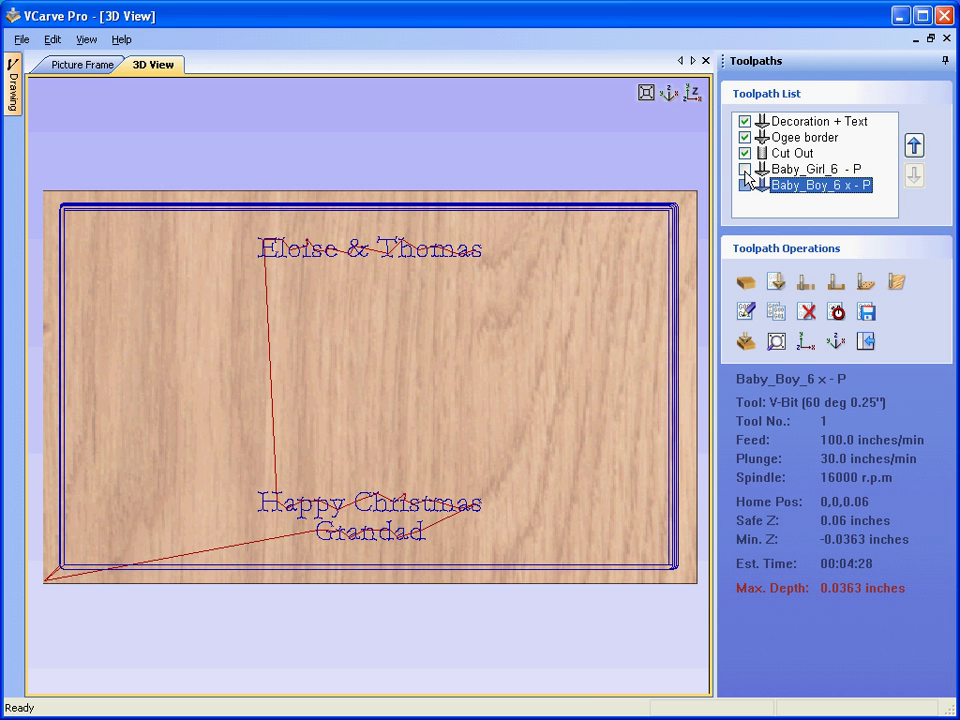
click(744, 170)
click(745, 185)
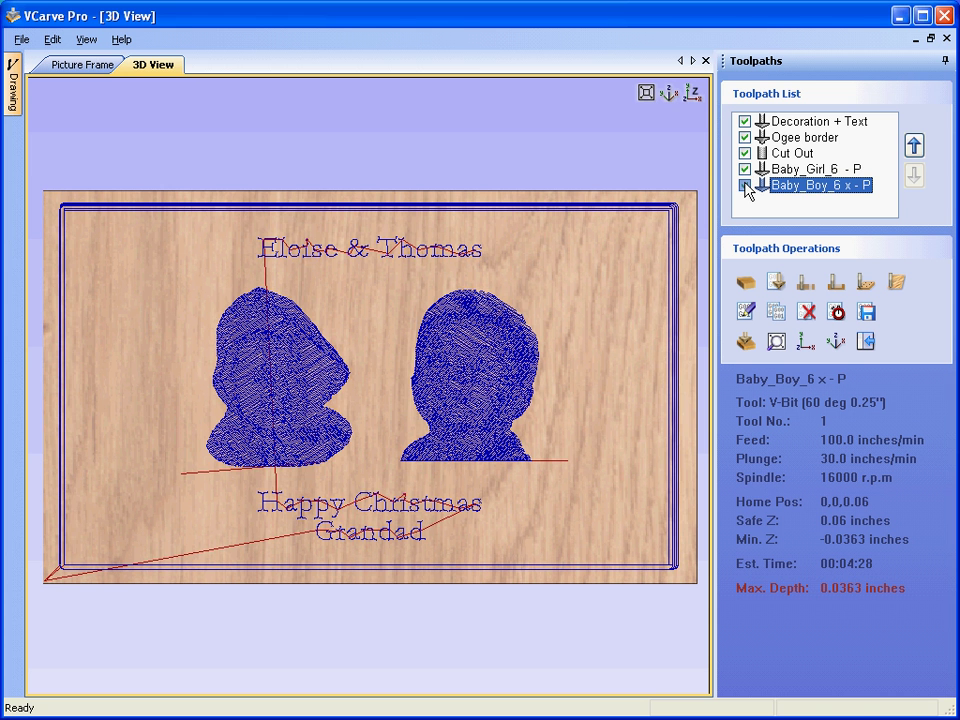
Step: Tilt the board to show its edges and open Preview Toolpaths for Baby_Girl_6
click(553, 295)
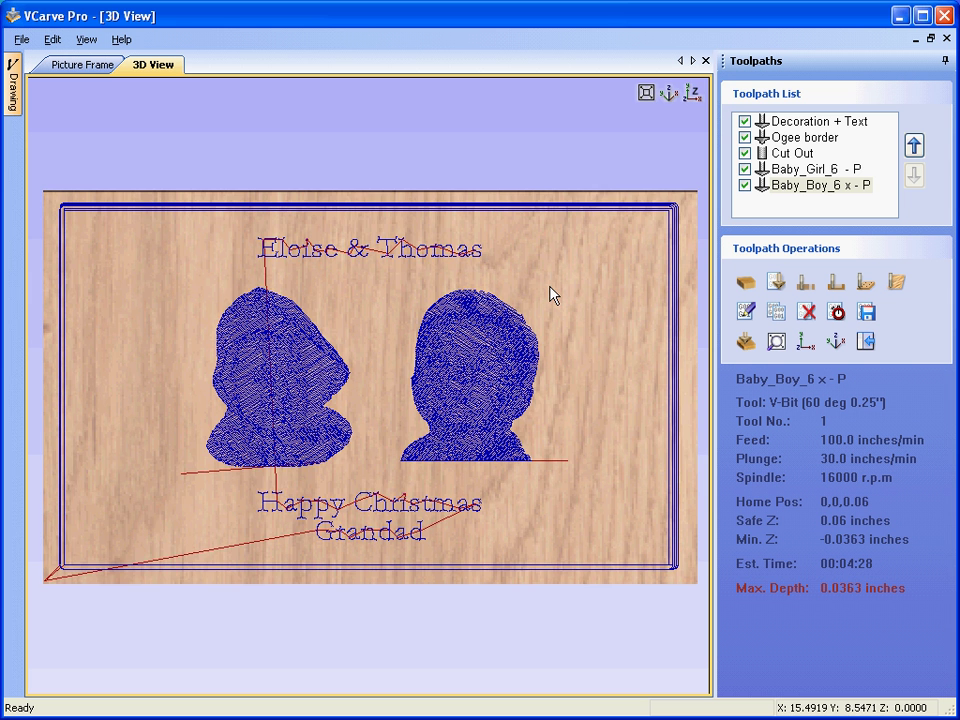
drag(553, 295, 553, 247)
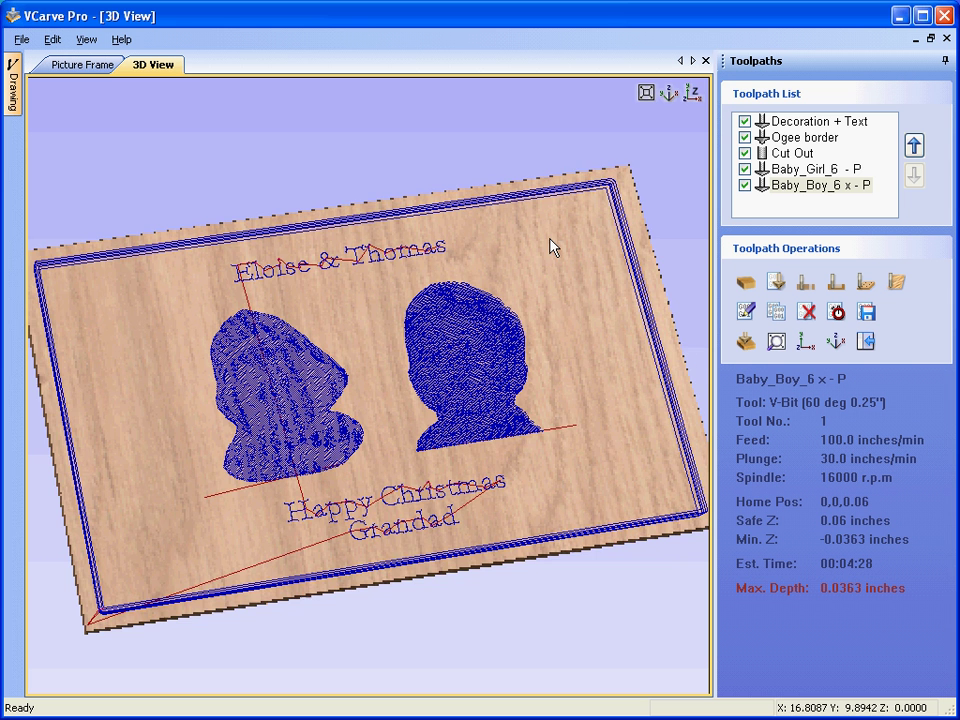
click(797, 171)
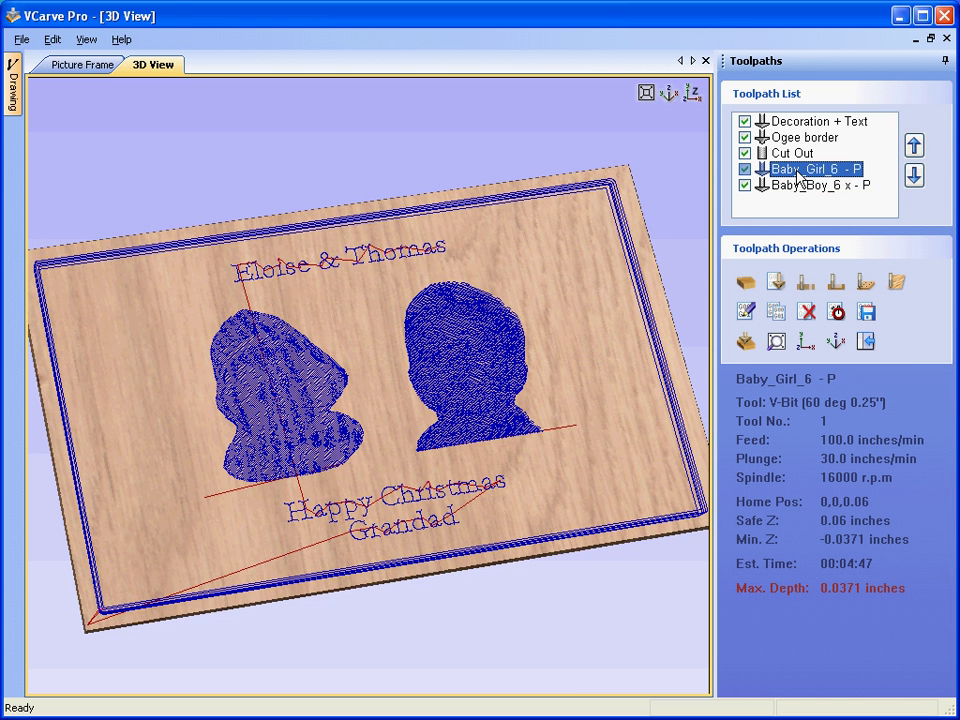
click(750, 342)
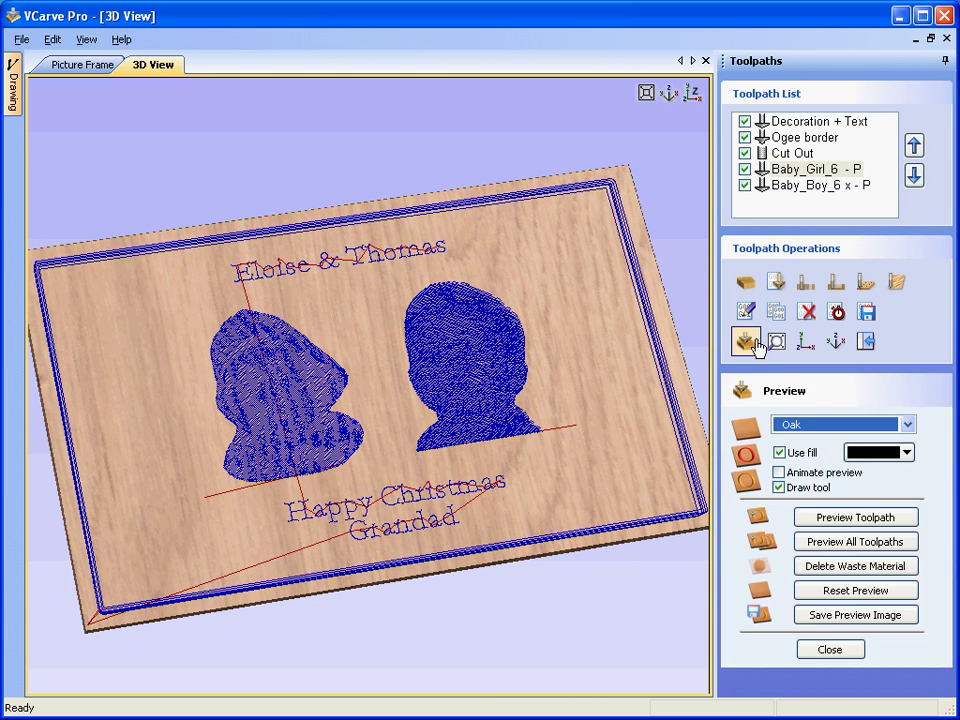
Step: Preview the Baby_Girl_6 and Baby_Boy_6 engravings on the oak board
click(851, 519)
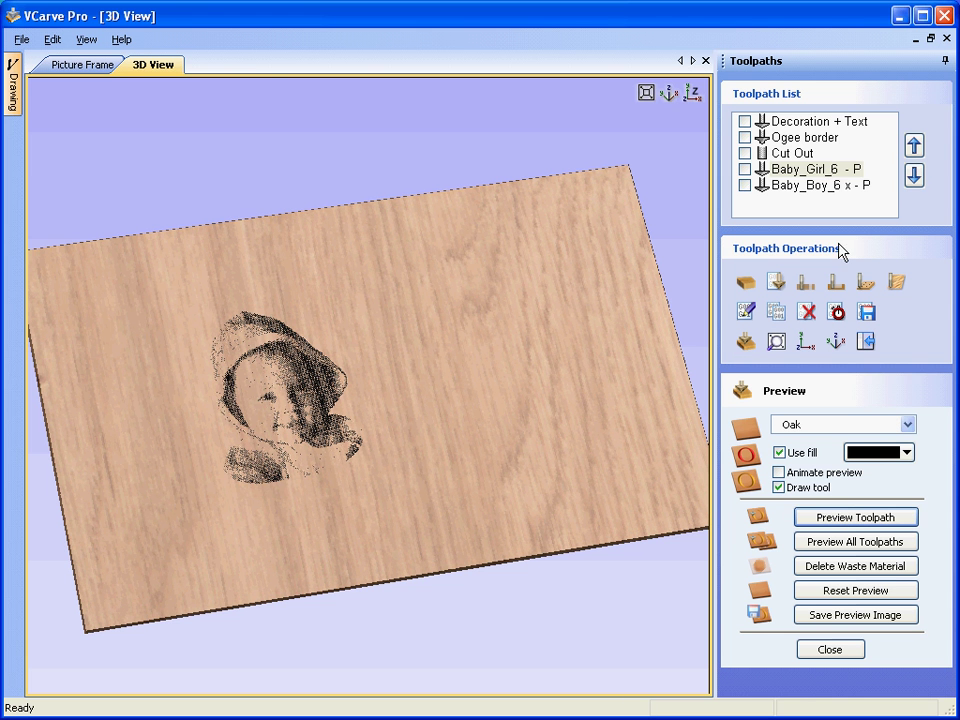
click(815, 186)
click(800, 519)
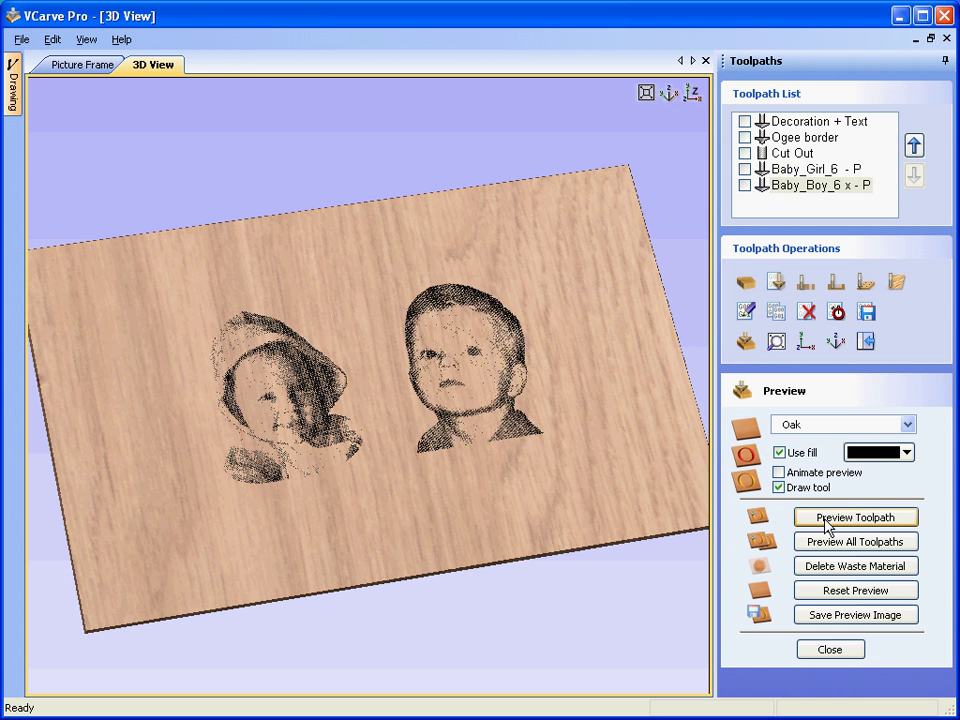
Step: Open the Decoration + Text toolpath for editing over the 2D design
click(807, 123)
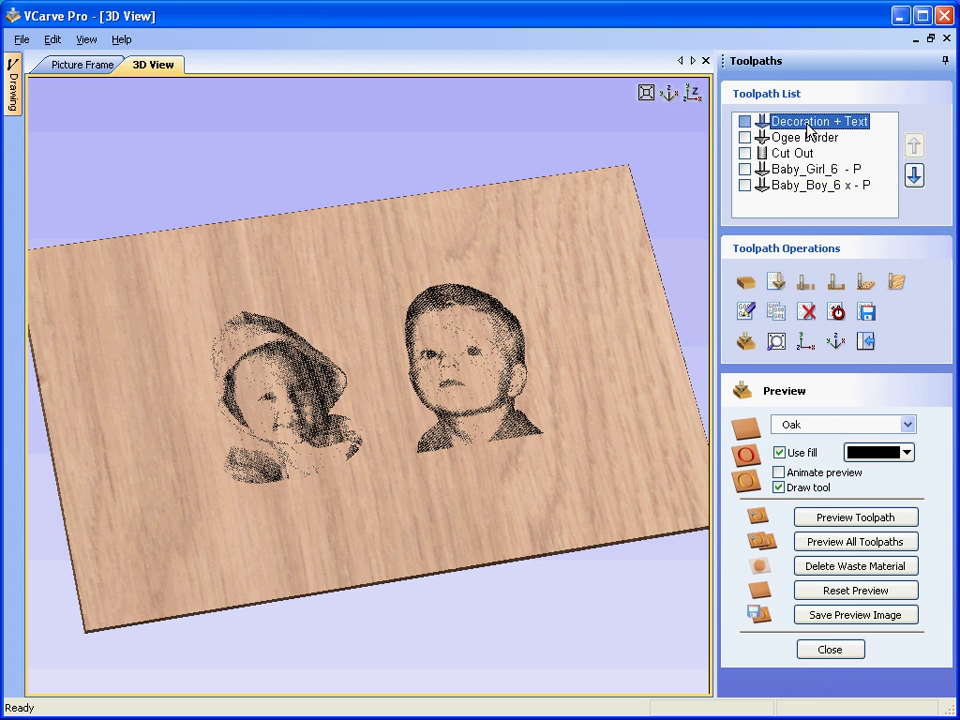
double_click(808, 124)
click(100, 66)
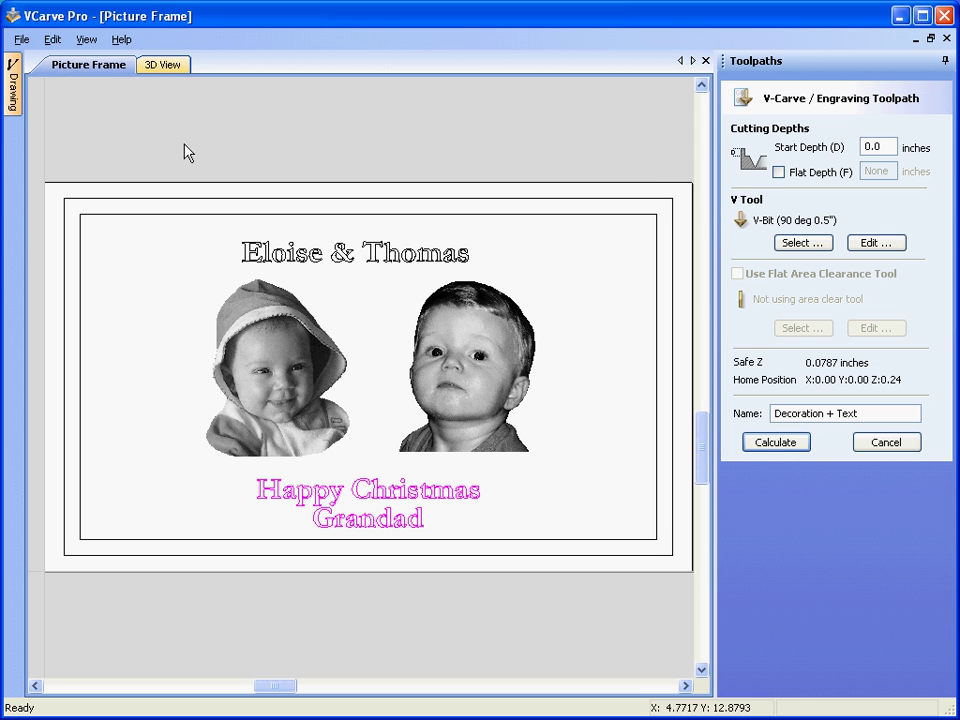
Step: Add Eloise & Thomas to the Decoration + Text toolpath, recalculate and preview it on oak
shift+click(438, 262)
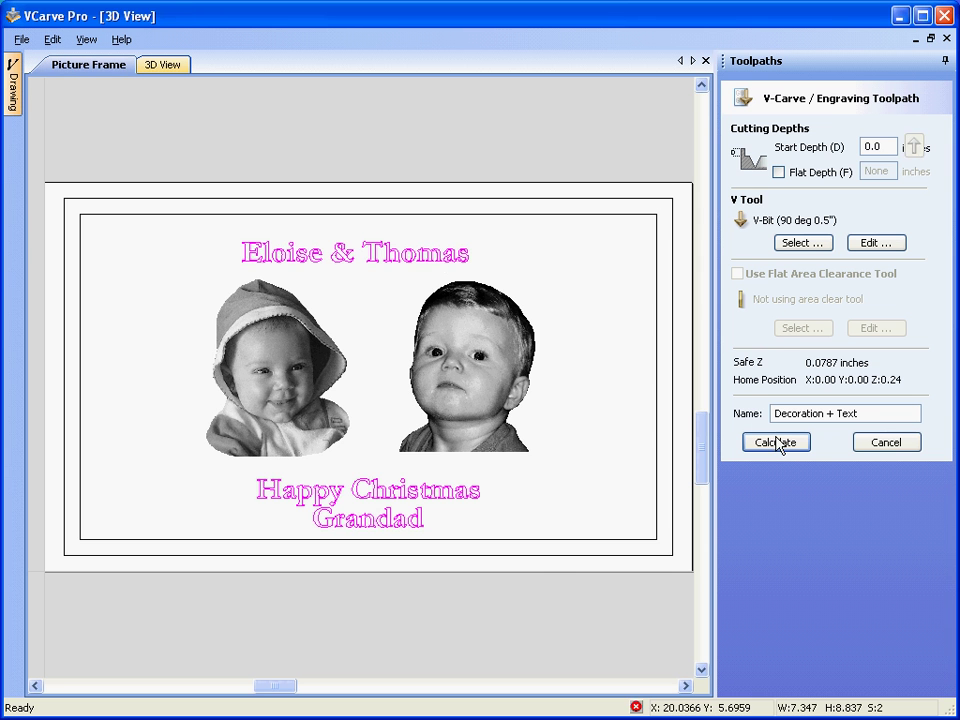
click(777, 443)
click(840, 522)
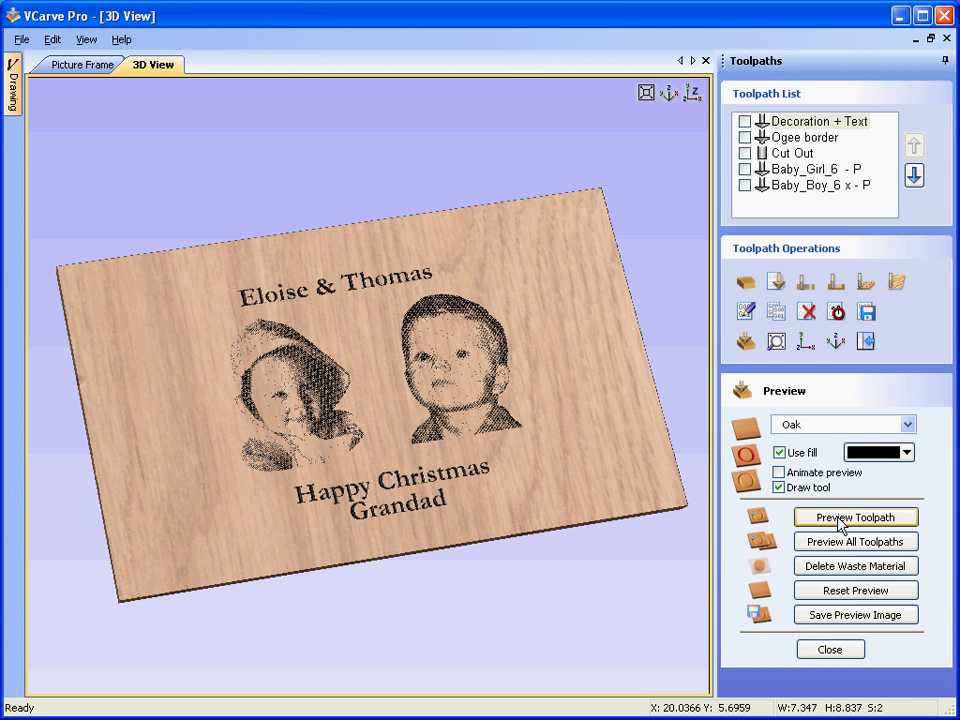
click(101, 70)
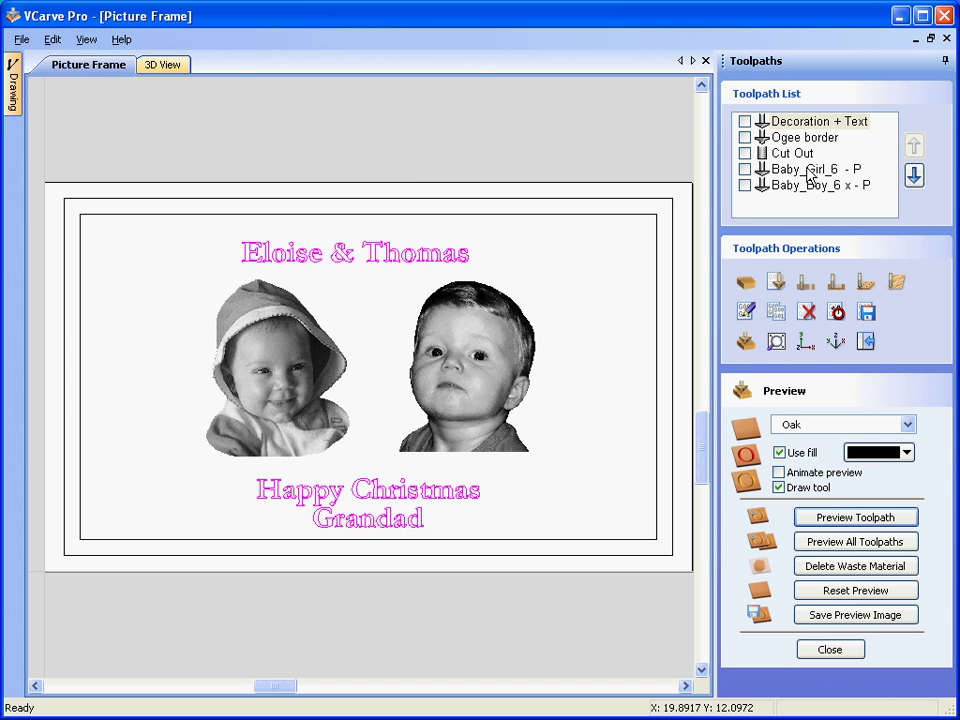
Step: Preview all toolpaths including Cut Out, with waste material removed, then return to 2D
click(803, 140)
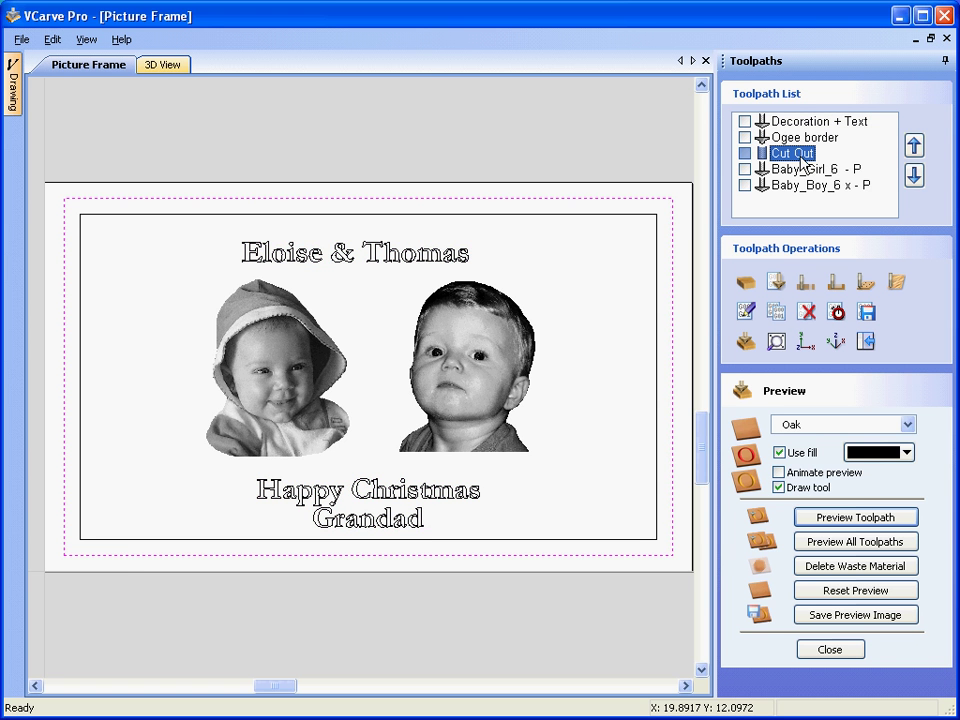
click(862, 540)
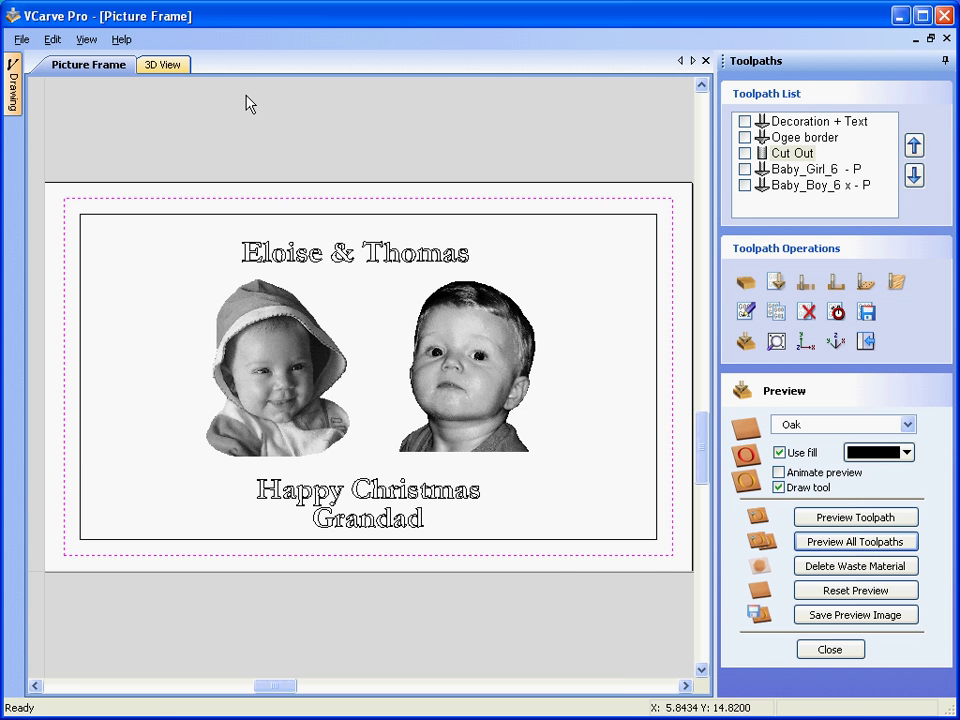
click(177, 67)
scroll(509, 368, up, 3)
click(843, 566)
drag(463, 435, 467, 400)
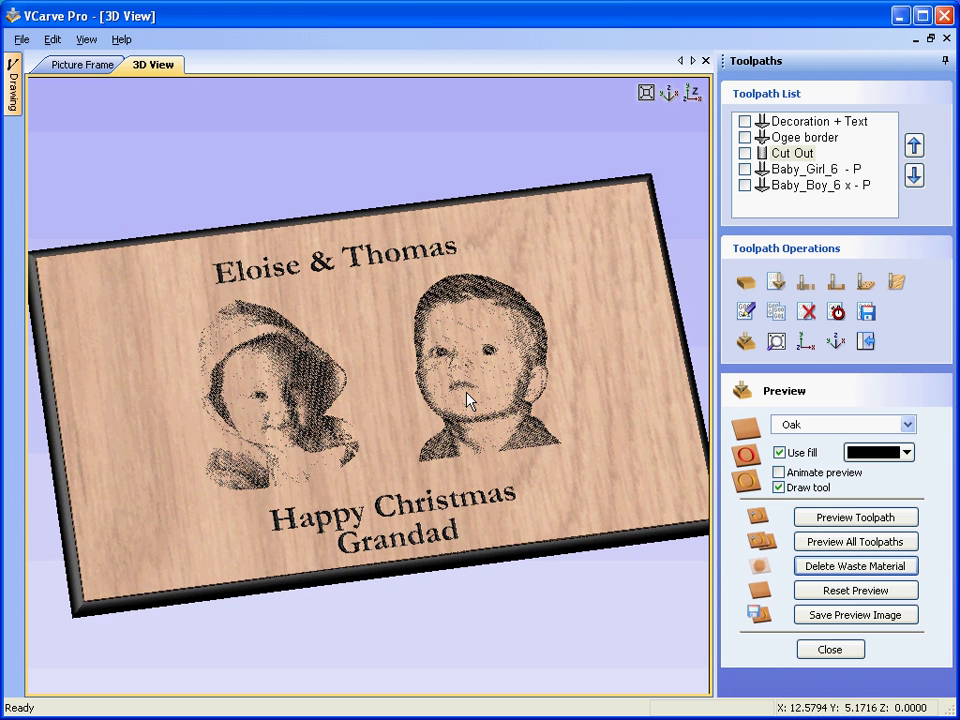
scroll(467, 396, up, 2)
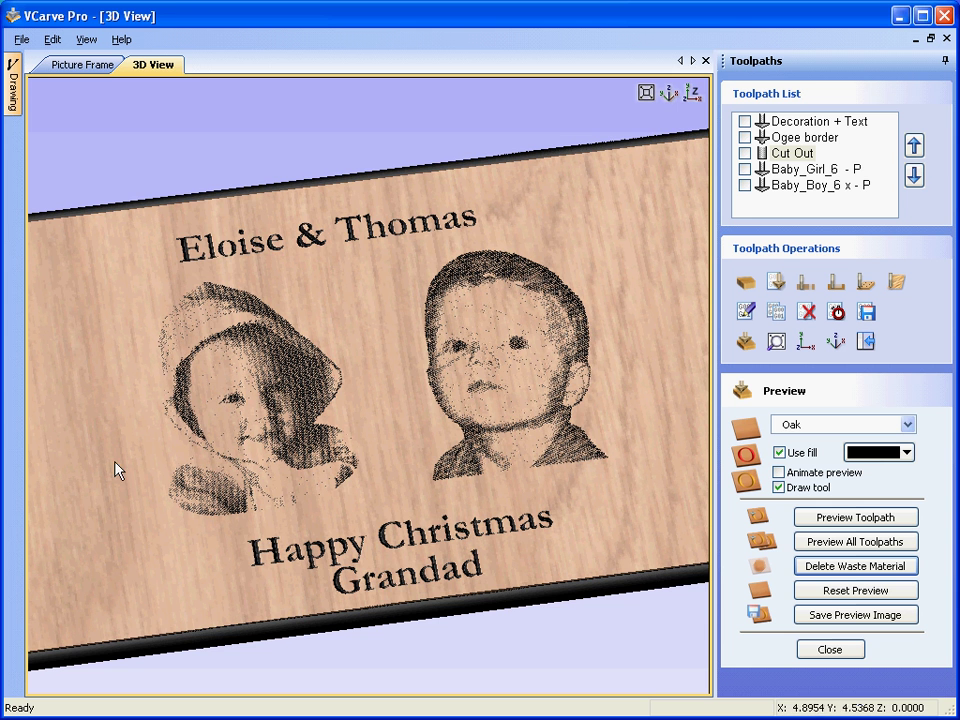
click(90, 65)
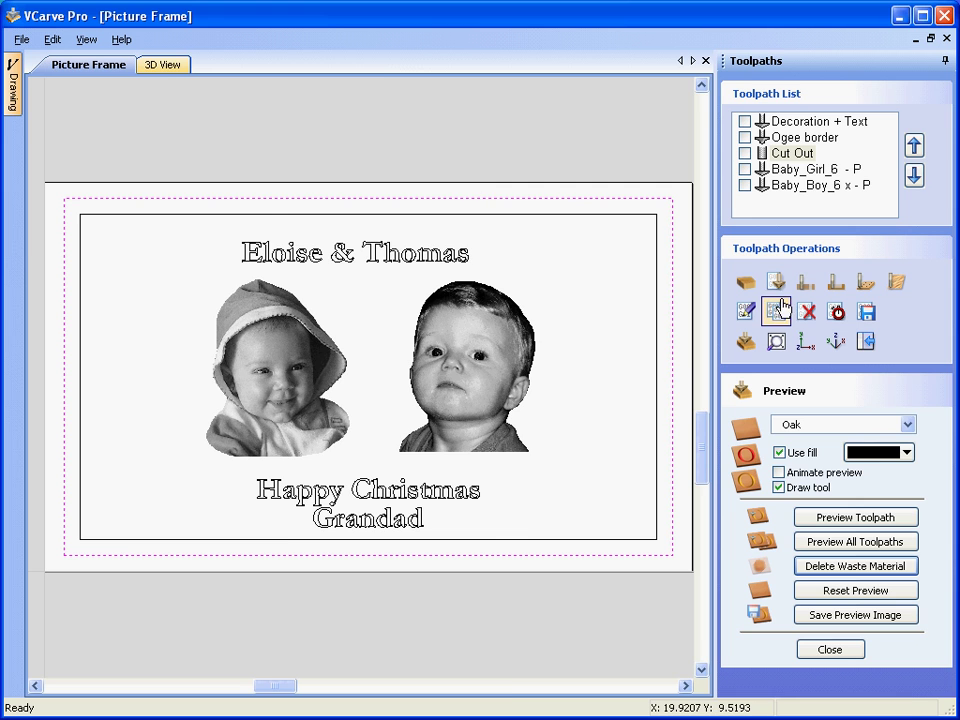
Step: Import the Bordereps.eps floral border vectors from the 3D Toolpaths folder
click(866, 341)
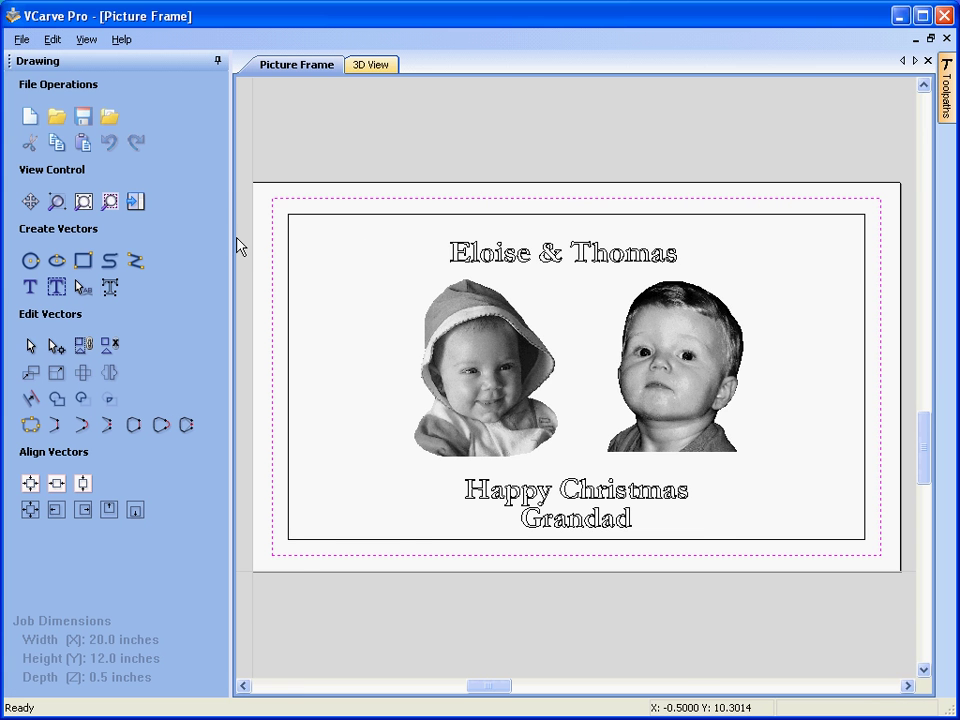
click(111, 122)
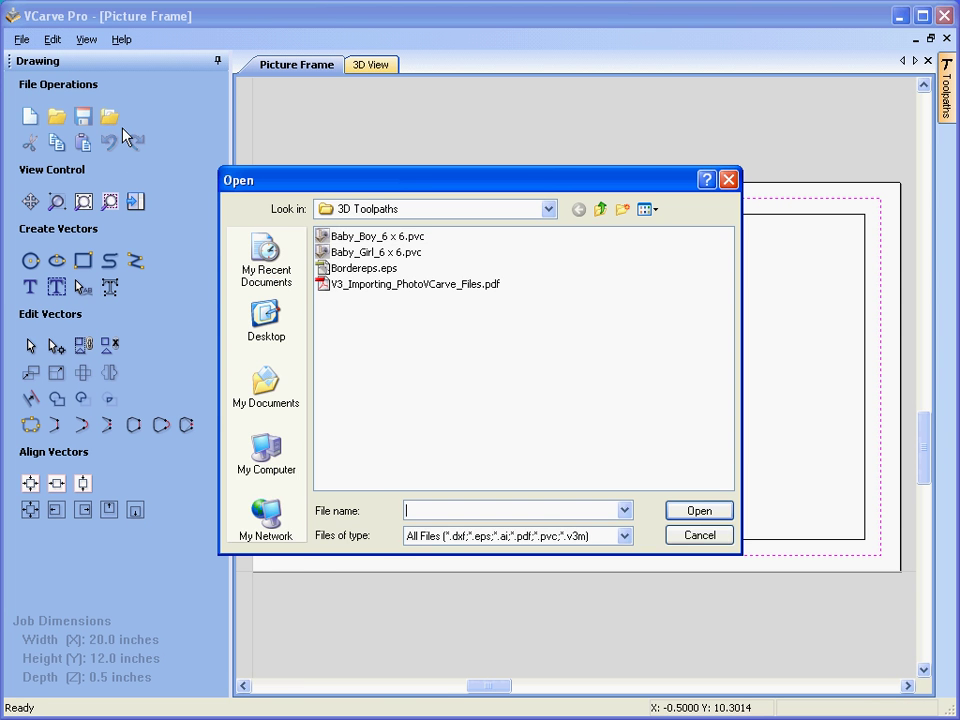
click(382, 270)
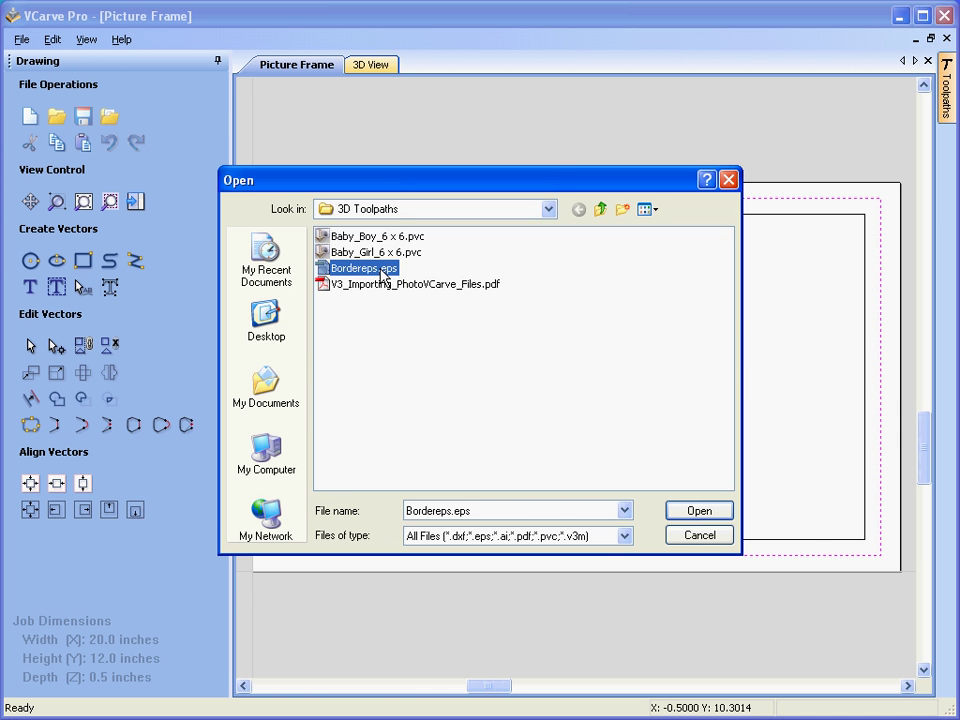
double_click(382, 270)
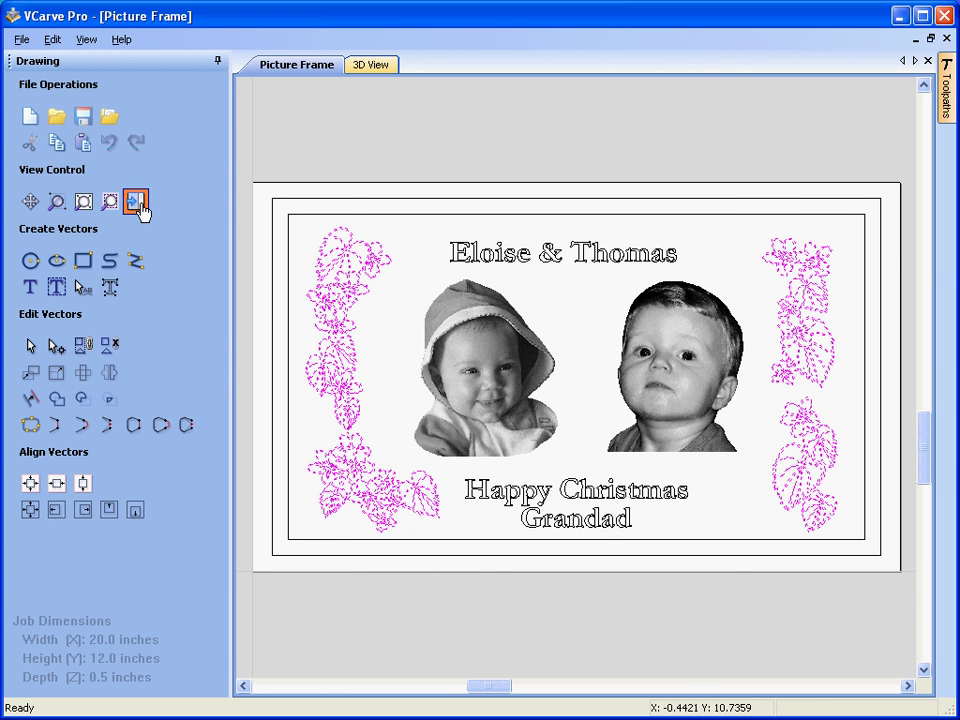
click(137, 203)
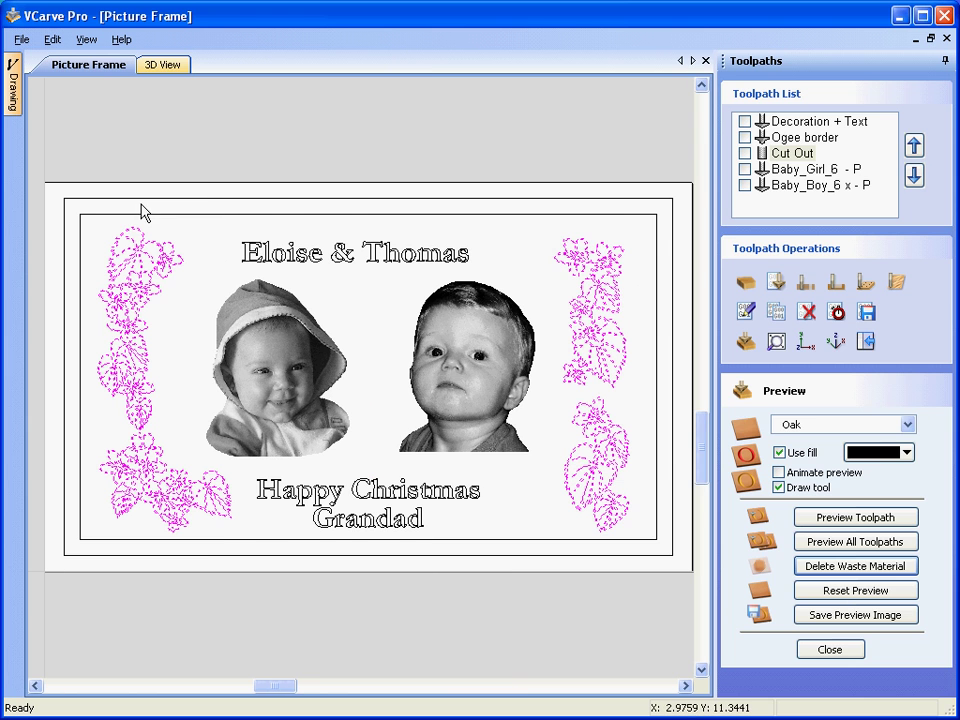
click(786, 282)
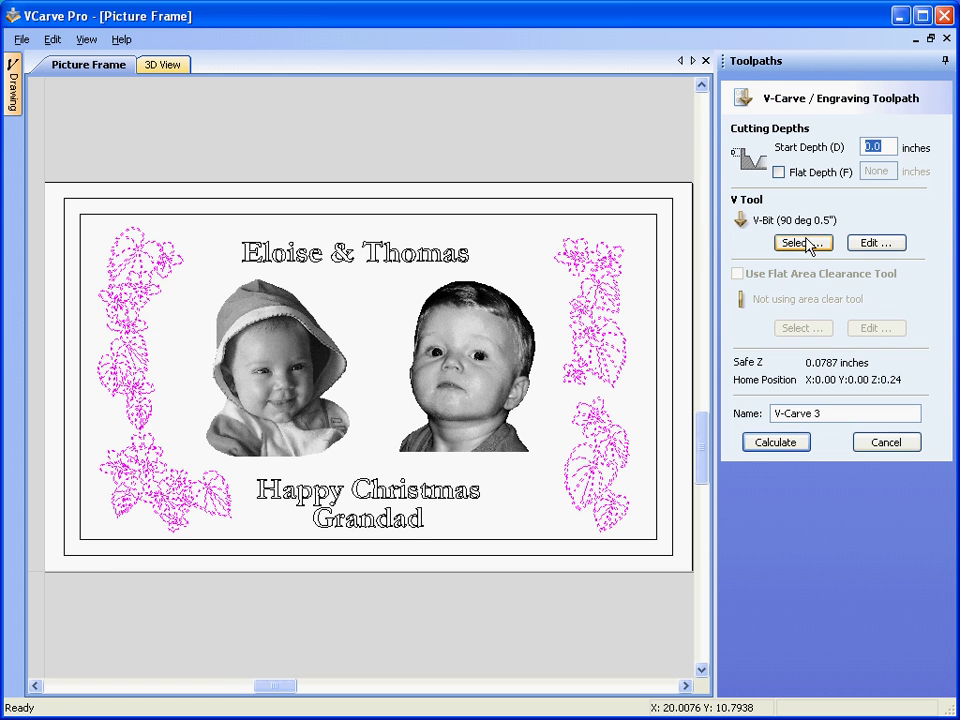
Step: Calculate the V-Carve 3 border toolpath and inspect its 3D preview carved into the oak plaque
click(794, 444)
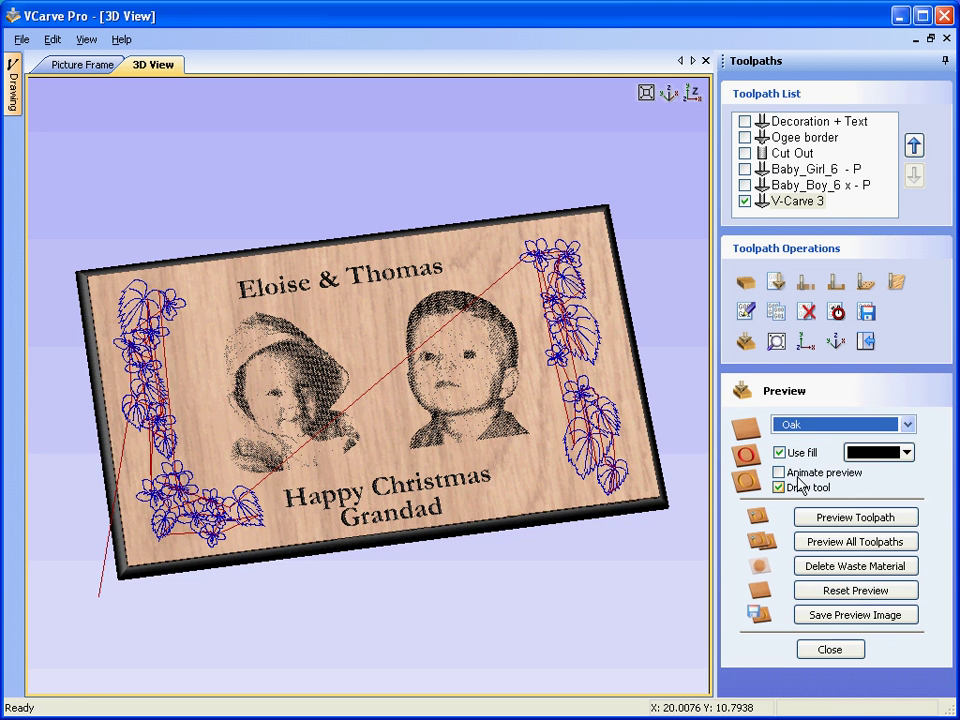
click(806, 521)
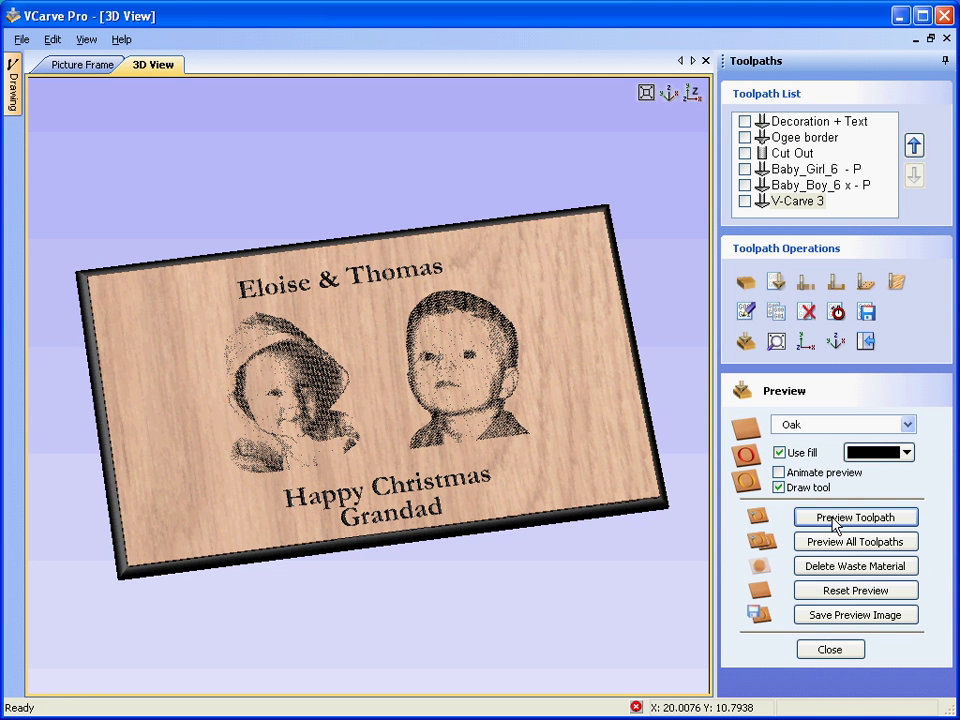
mouse_move(620, 470)
mouse_down()
mouse_move(549, 433)
mouse_move(372, 445)
mouse_move(389, 413)
mouse_move(388, 388)
mouse_move(426, 435)
mouse_up()
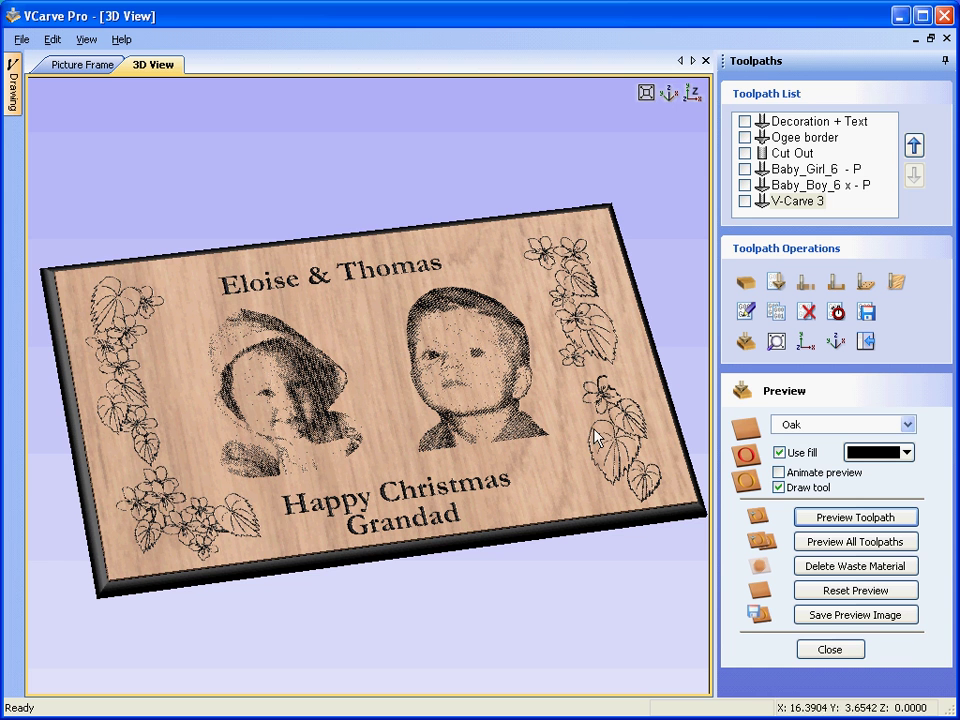
click(815, 176)
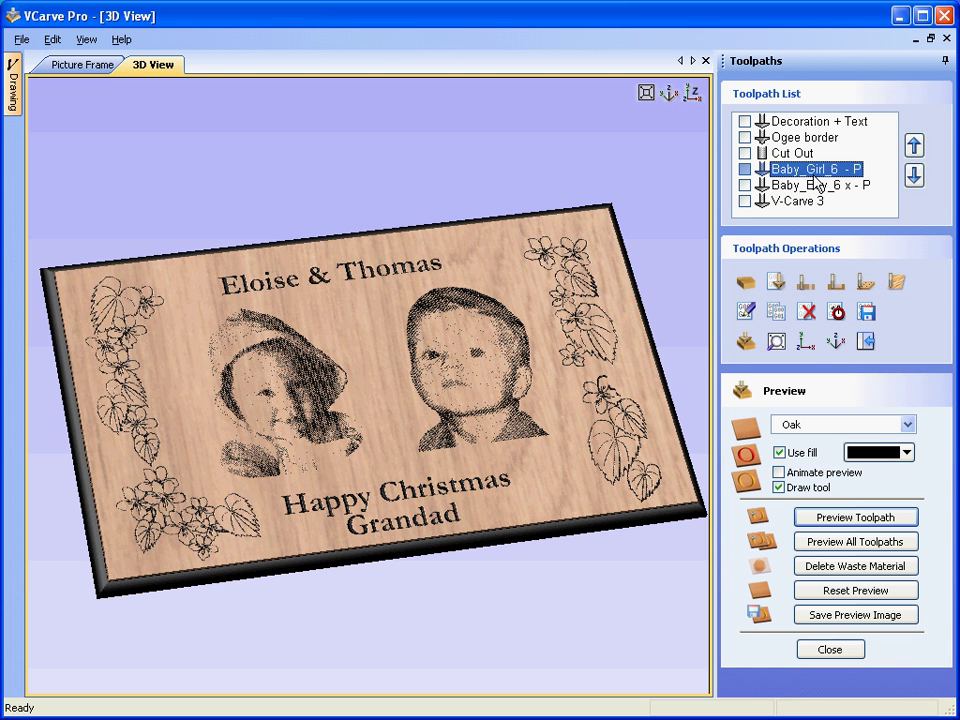
Step: Make the Baby_Girl_6 and Baby_Boy_6 x portrait toolpaths visible and bring up Save Toolpaths
click(815, 188)
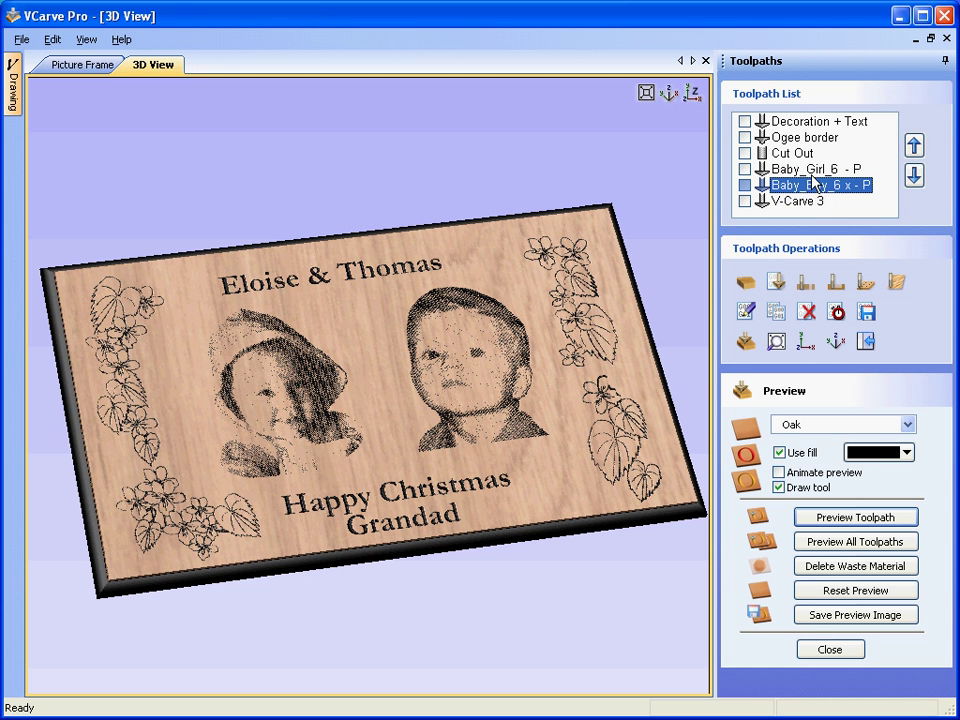
click(814, 176)
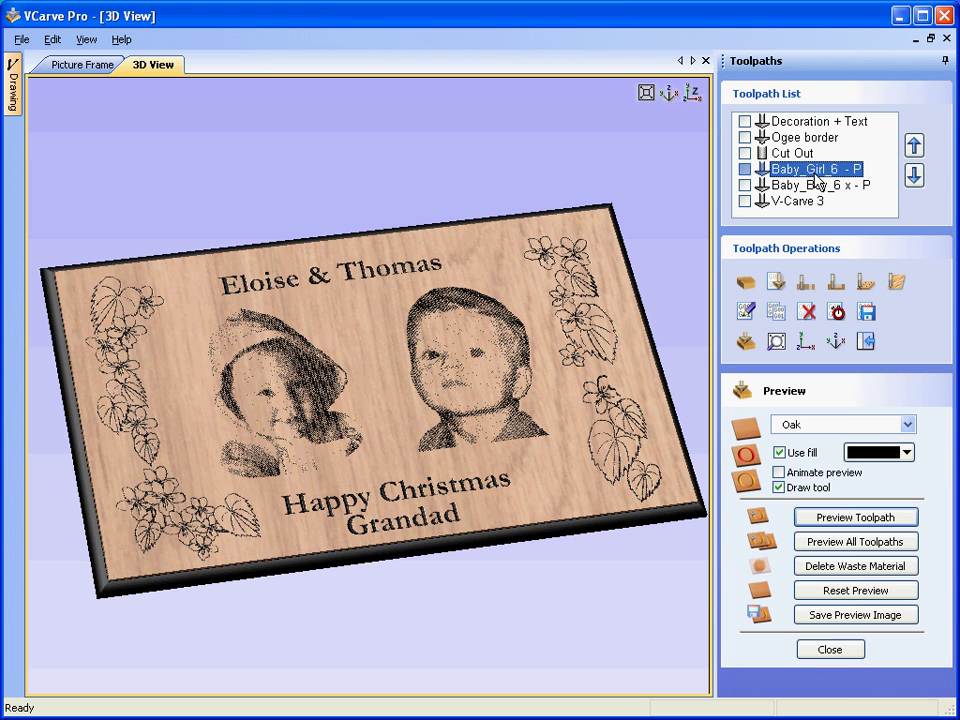
click(745, 170)
click(745, 186)
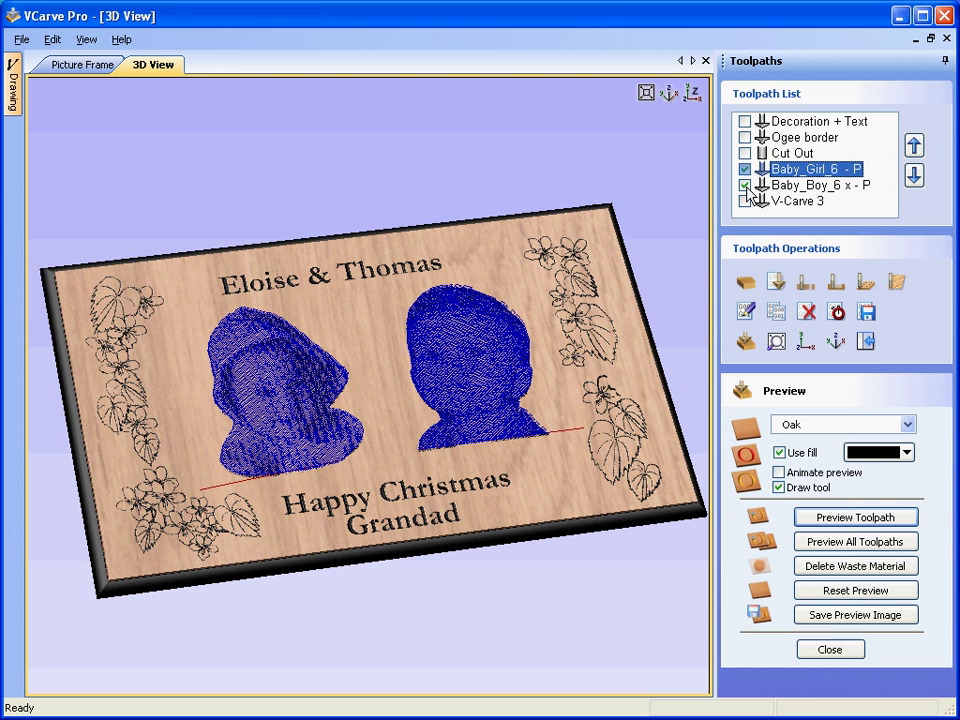
click(866, 312)
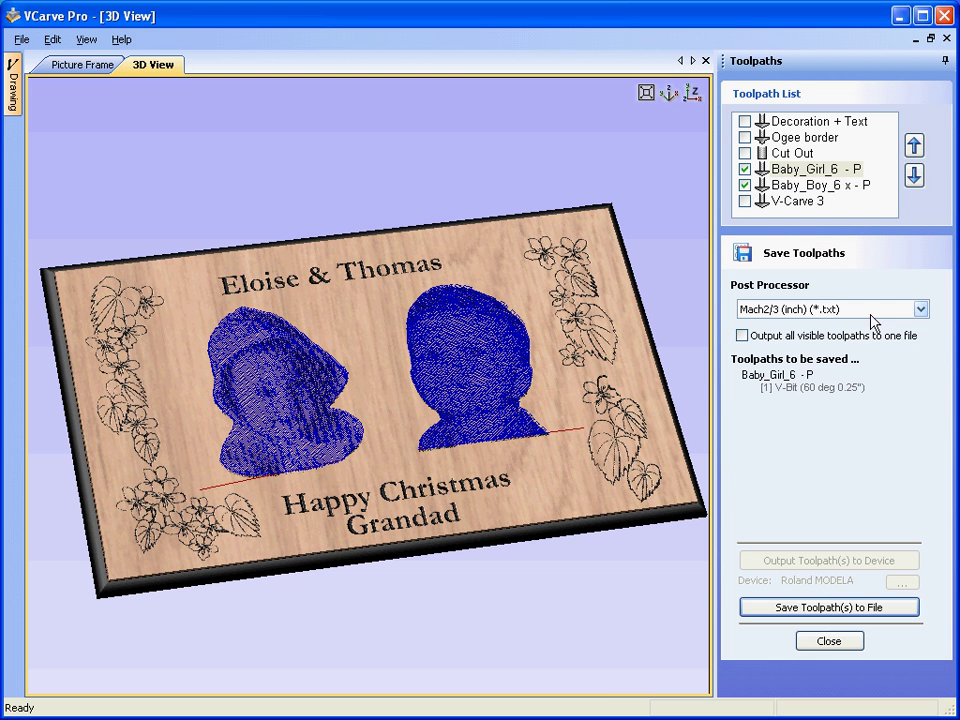
Step: Enable 'Output all visible toolpaths to one file' for both portrait toolpaths, then return to the 2D view
click(742, 336)
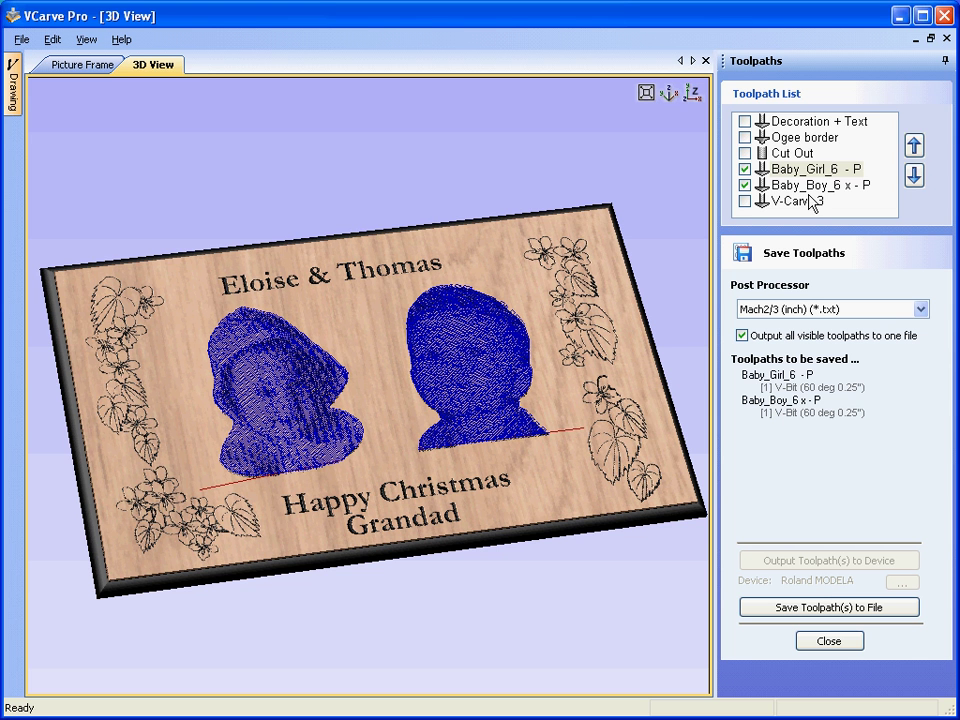
click(802, 124)
click(806, 137)
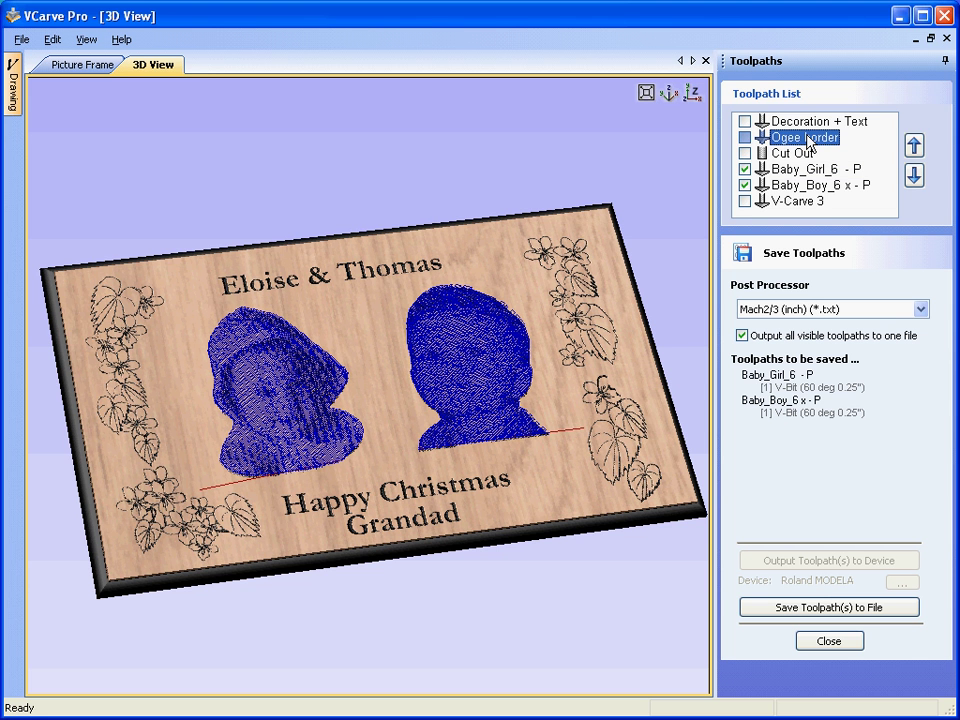
click(807, 153)
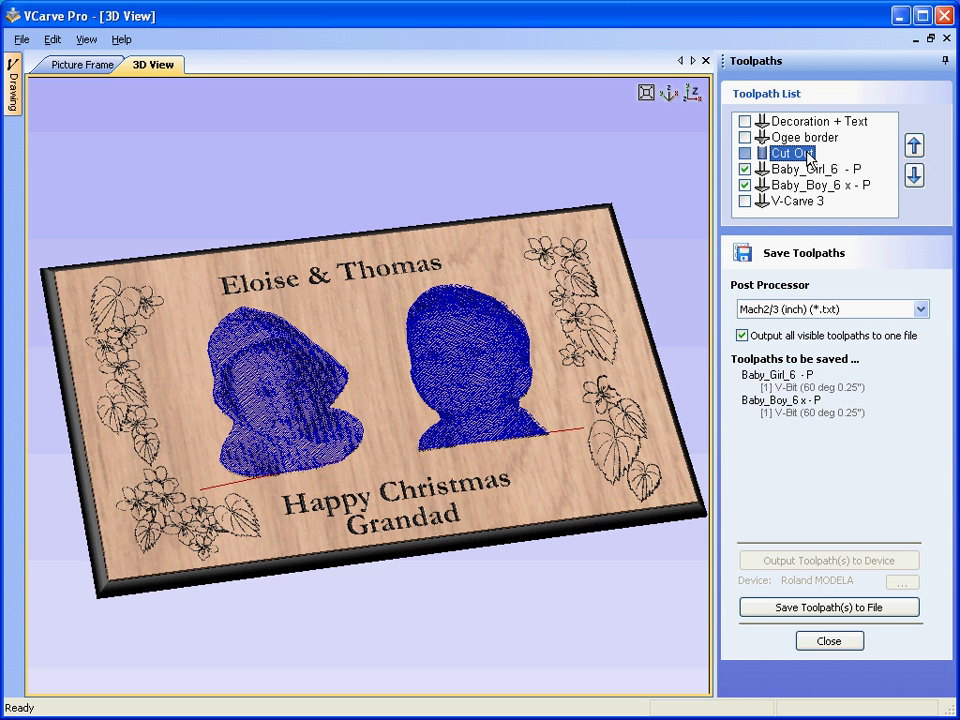
click(100, 66)
Step: Run Estimate Machining Time for all toolpaths, reading 01:20:17 total, then close it
click(275, 338)
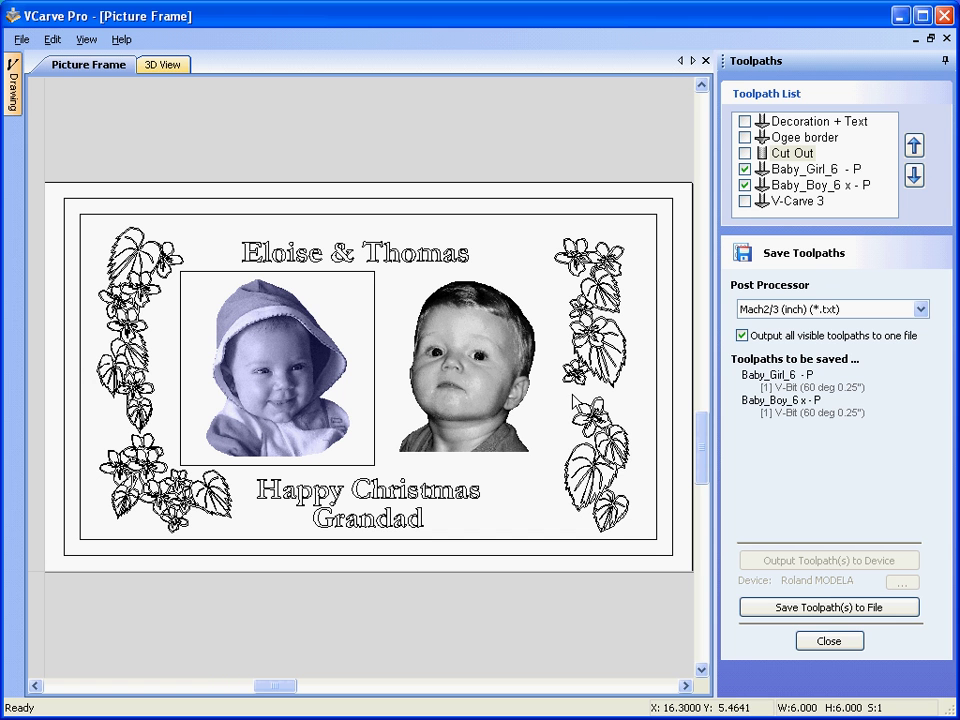
click(836, 644)
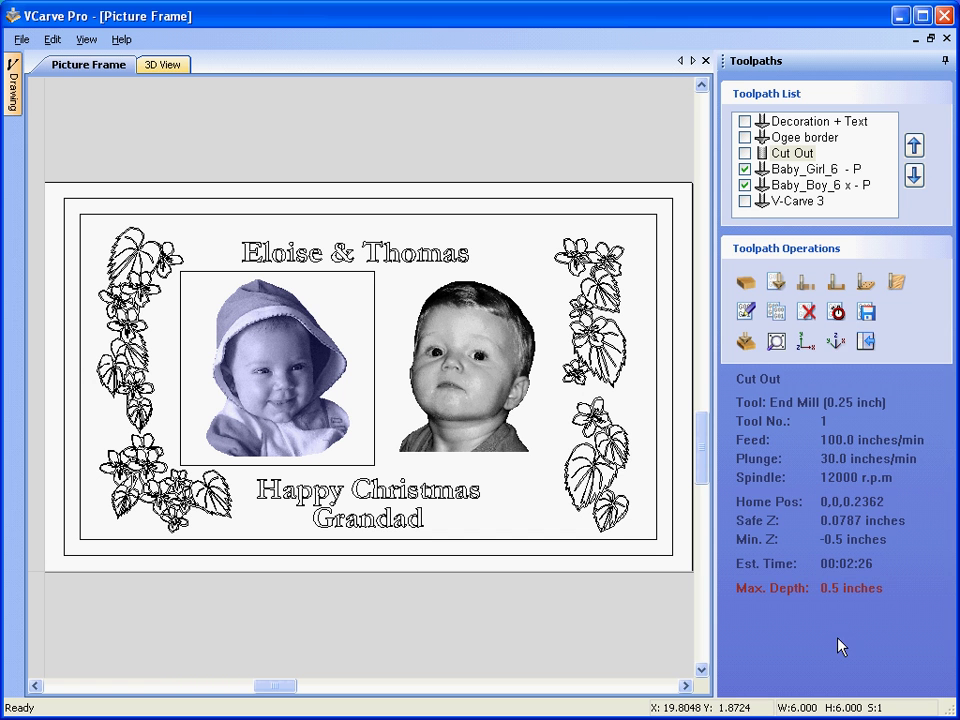
click(836, 312)
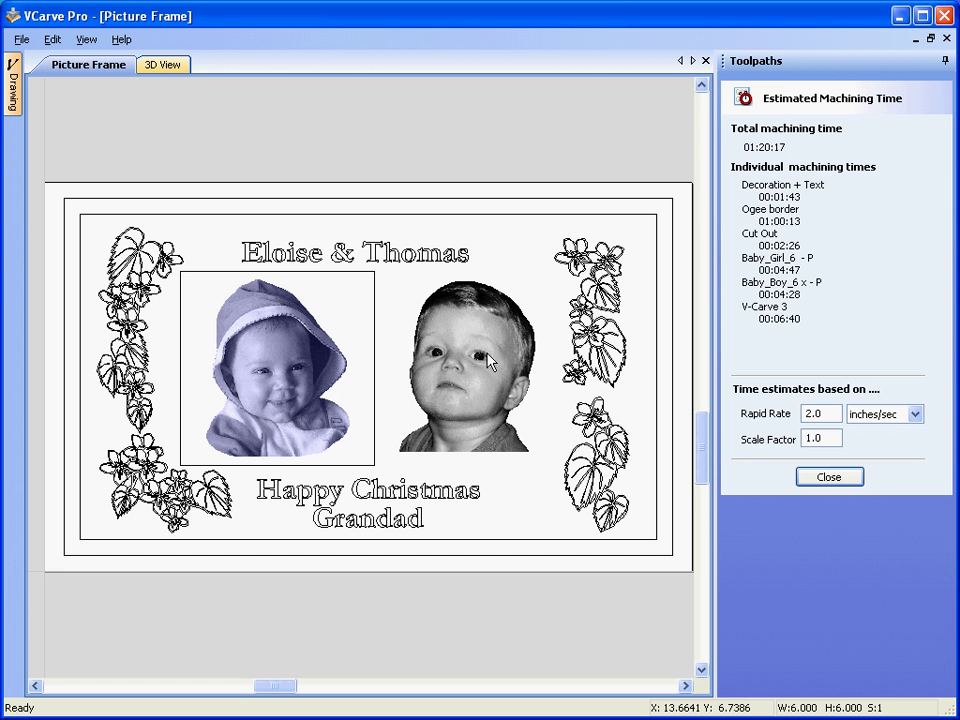
click(814, 479)
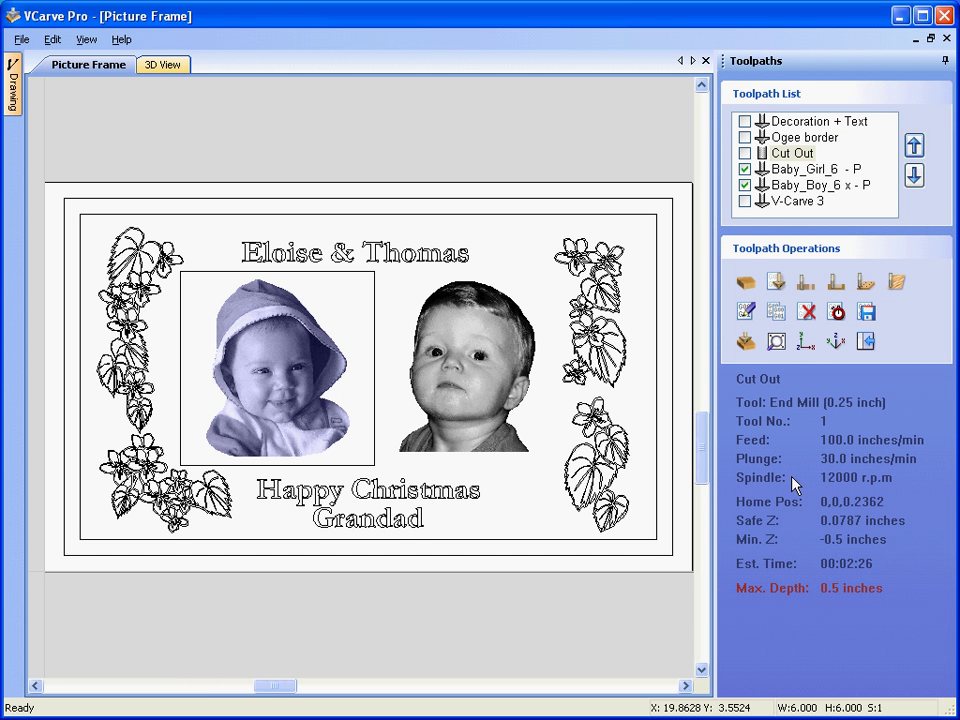